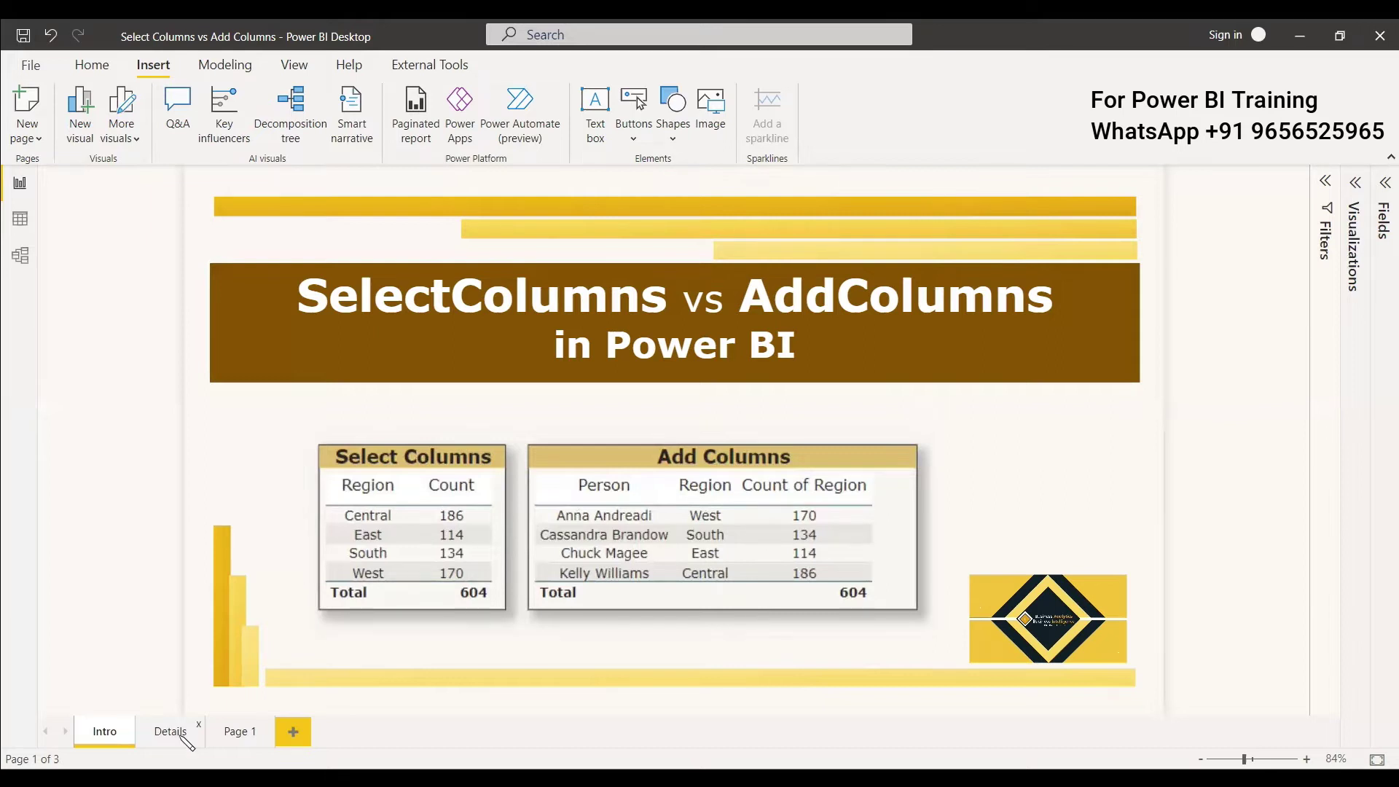
Show the Details page explaining SELECTCOLUMNS versus ADDCOLUMNS beside the sample tables
left_click(171, 732)
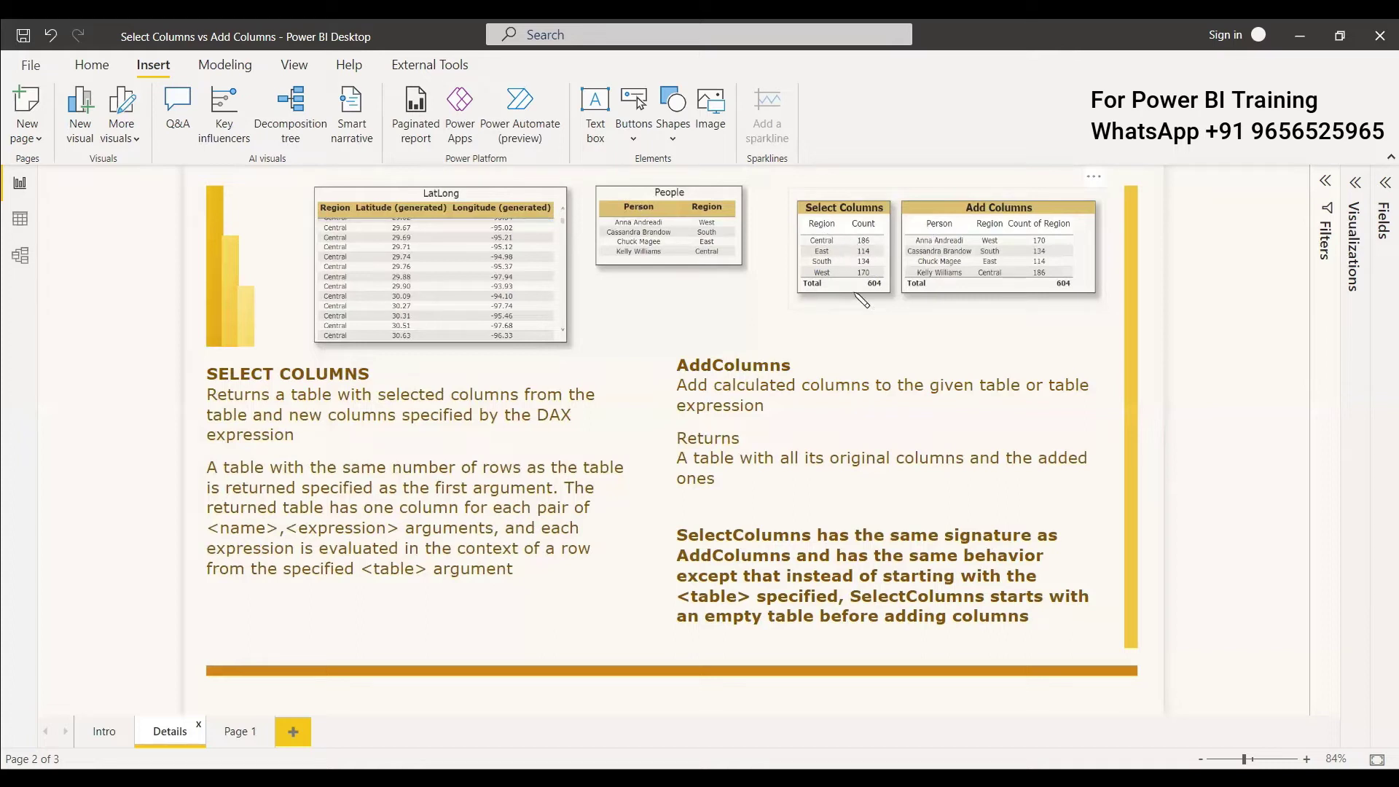
Go to Page 1, expand the Fields and Visualizations panes, and start a new calculated table
left_click(236, 733)
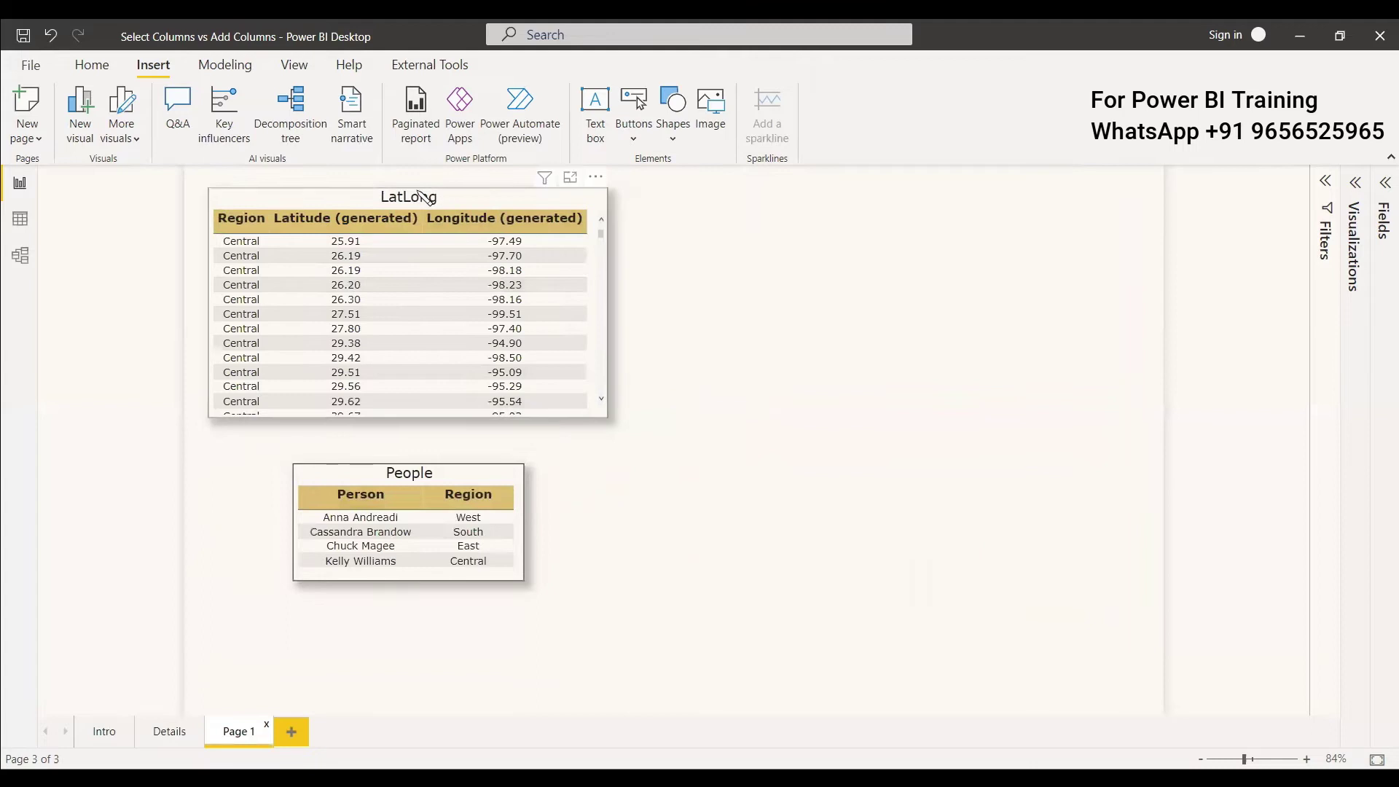
left_click(1382, 202)
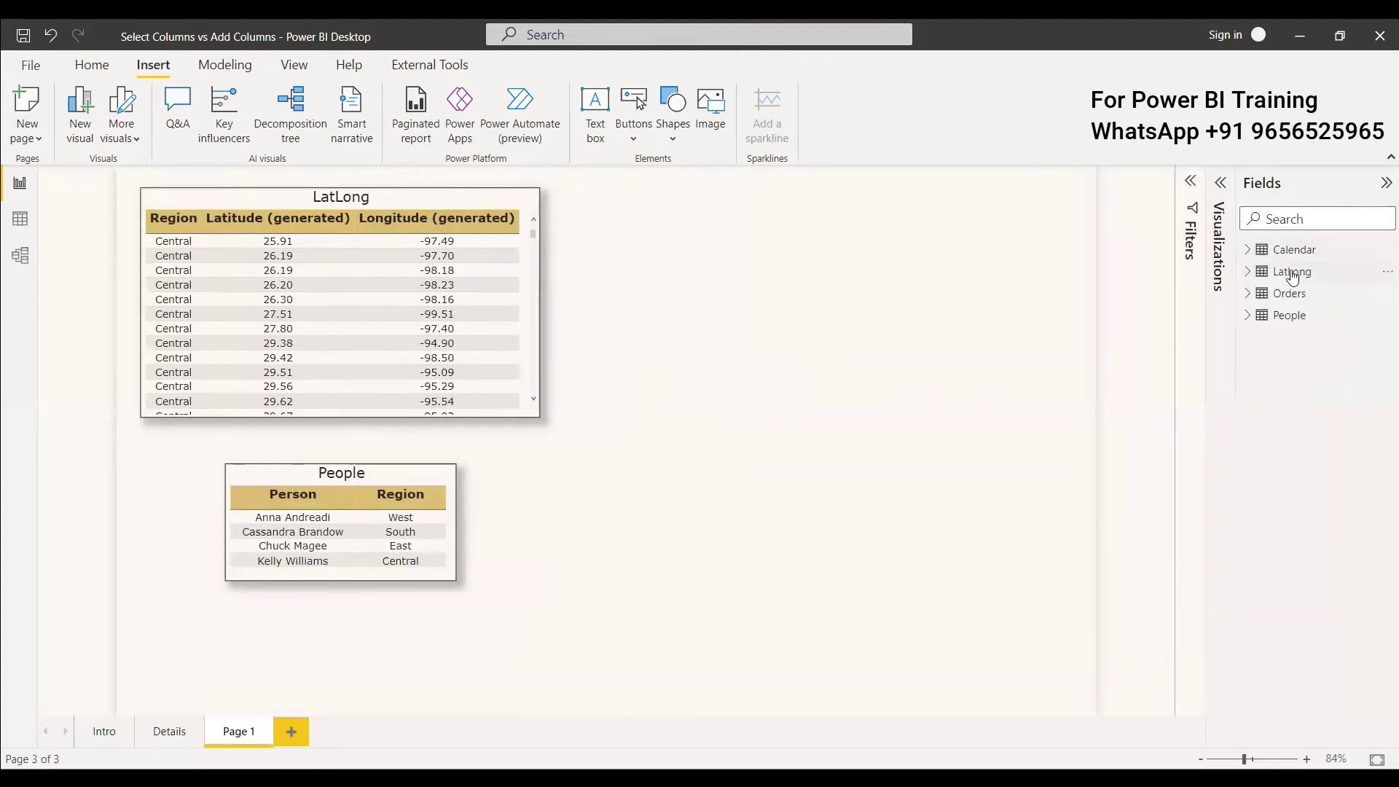
left_click(1214, 201)
left_click(224, 64)
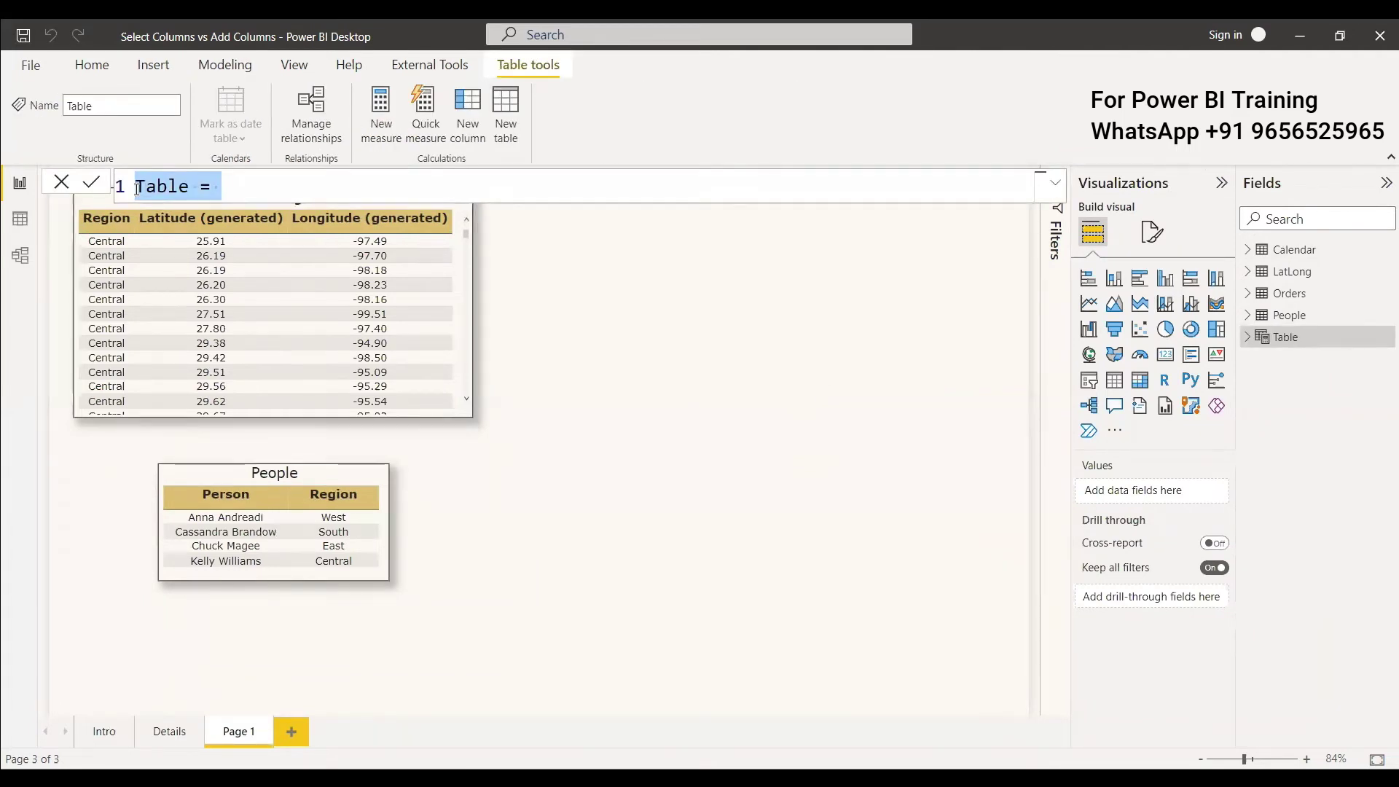
Begin the formula Count ADDCol = ADDCOLUMNS(People,"Count of Region",COUNTX(
type("Count ADD")
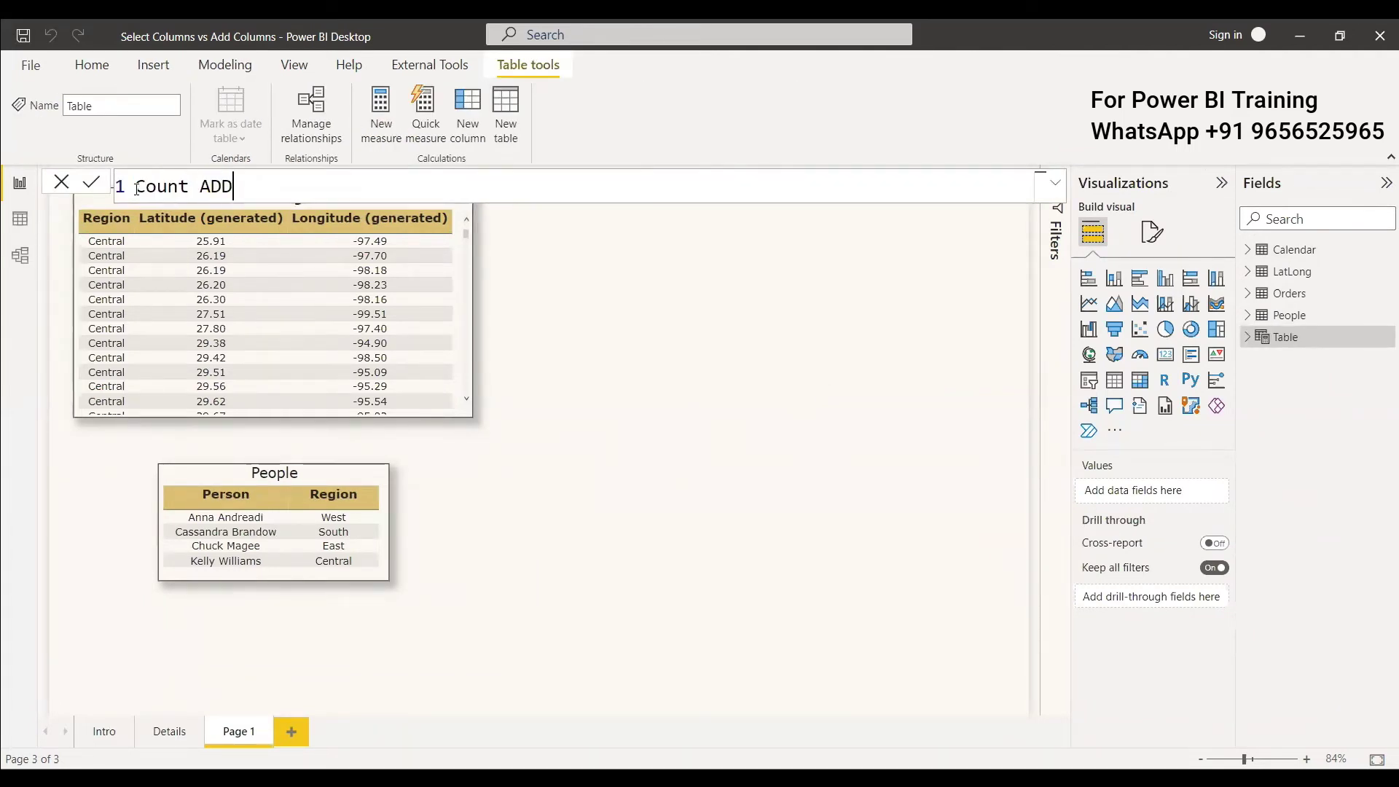
type("Col = ")
type("add")
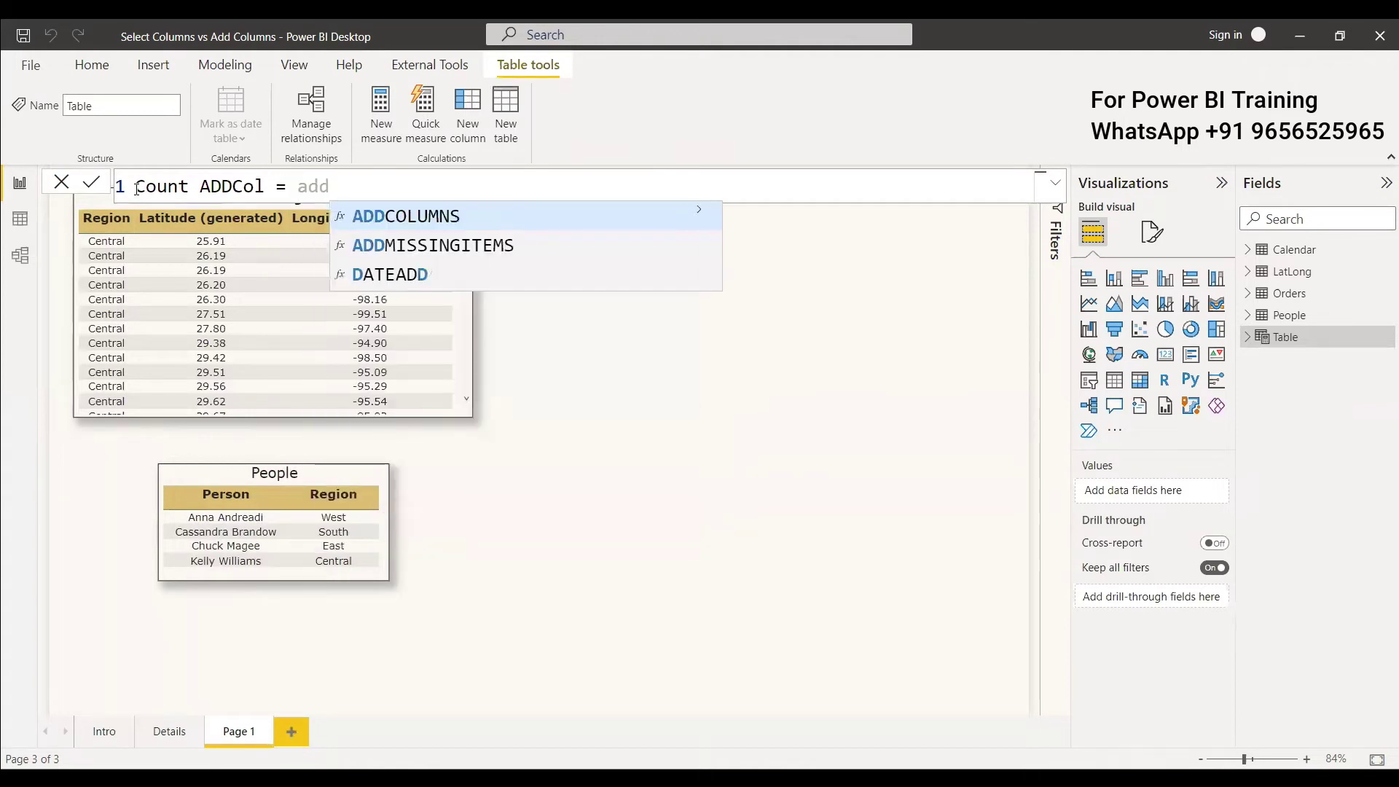
key("Tab")
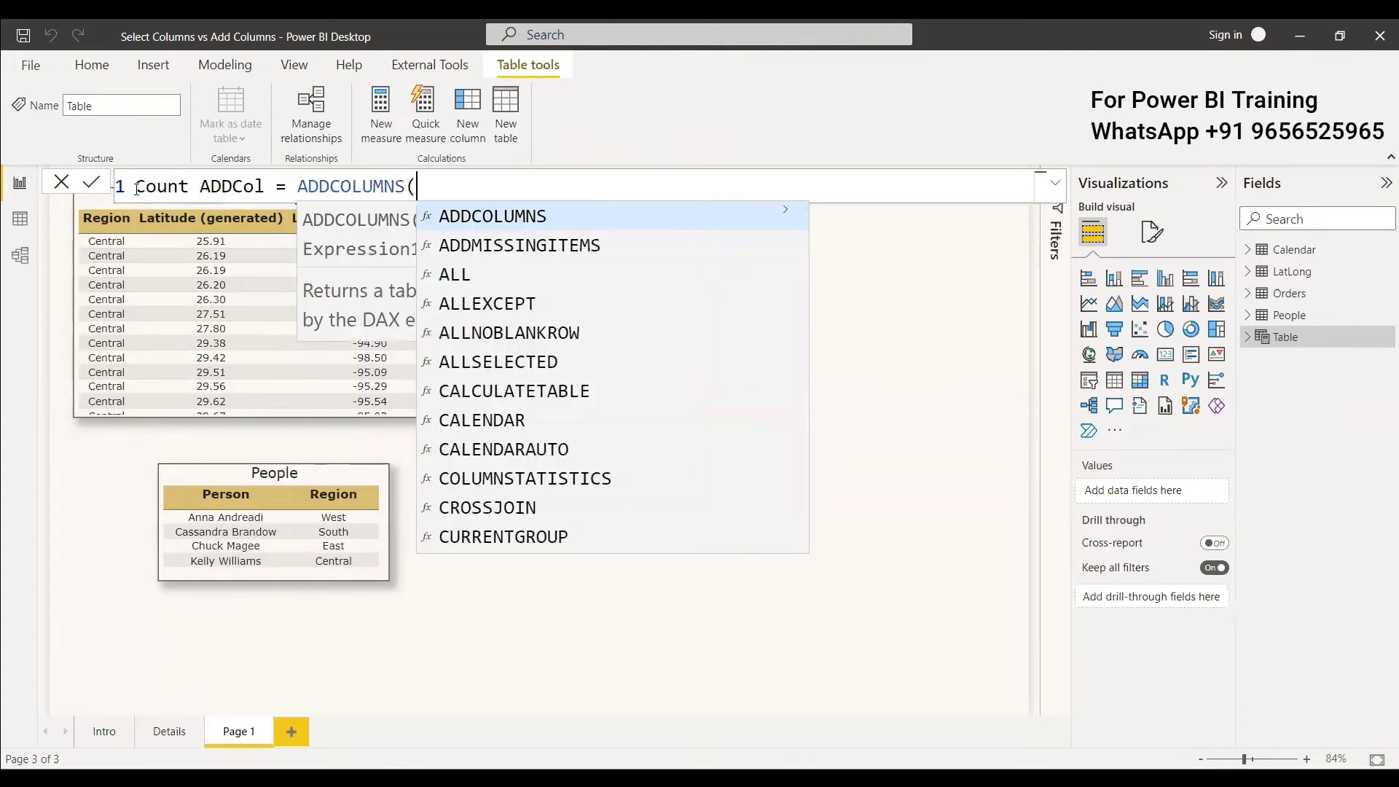
type("People")
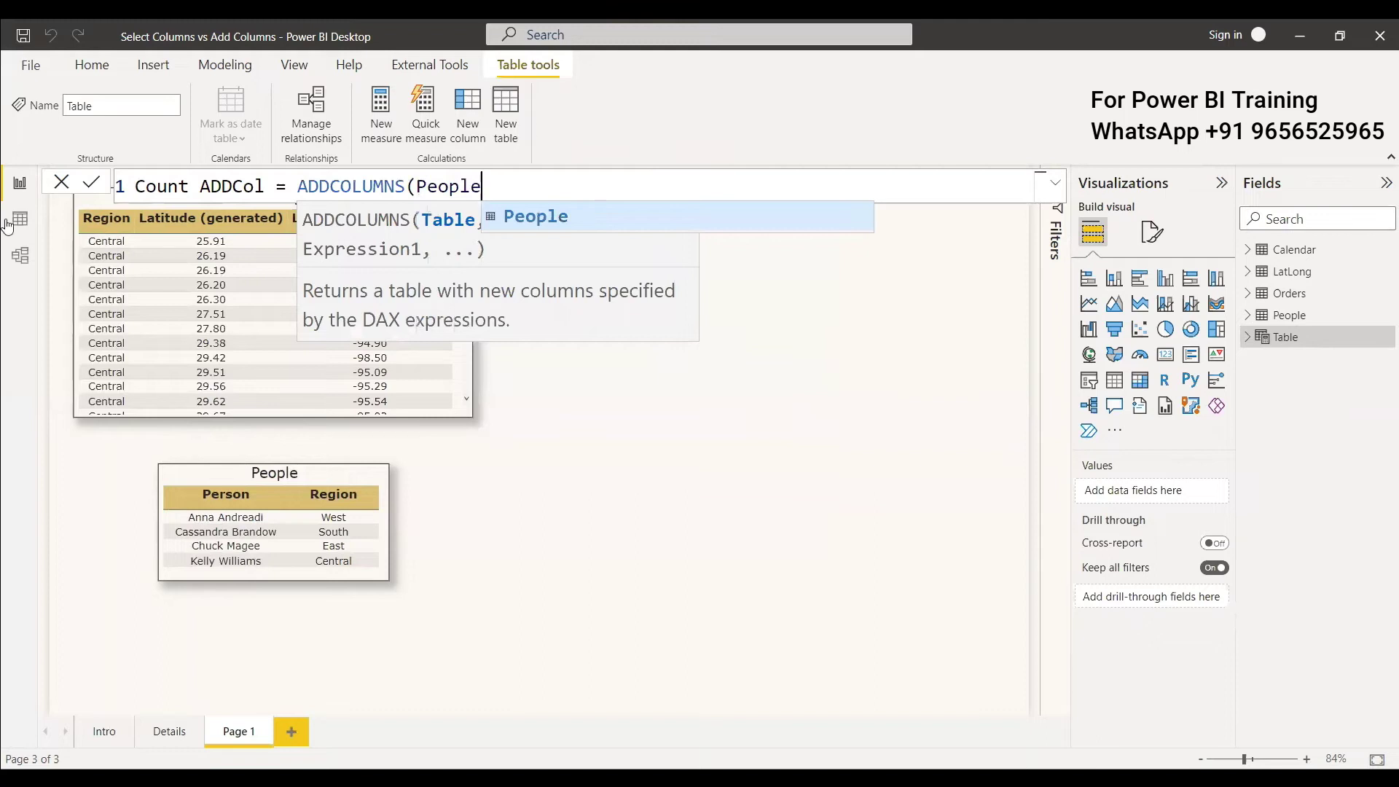
key("Escape")
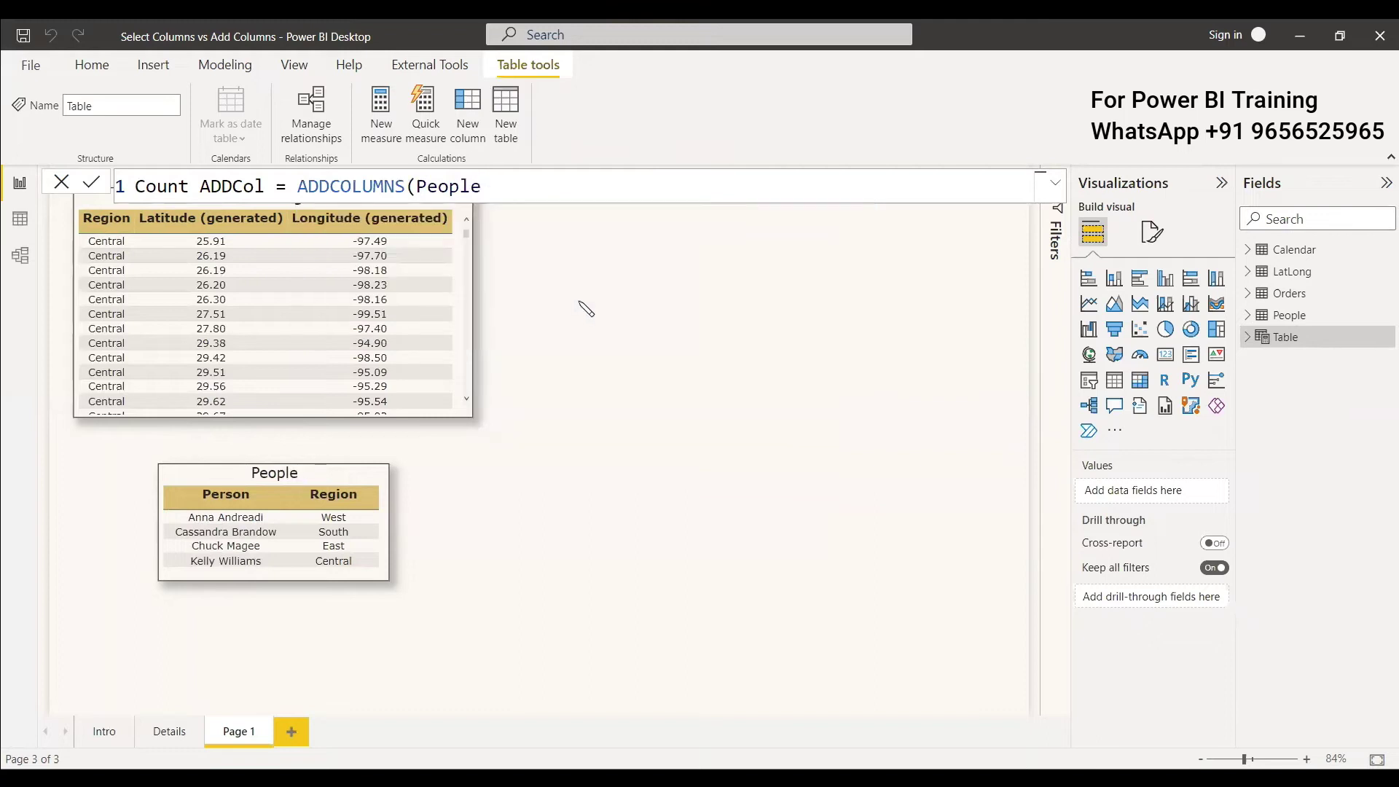
type(",")
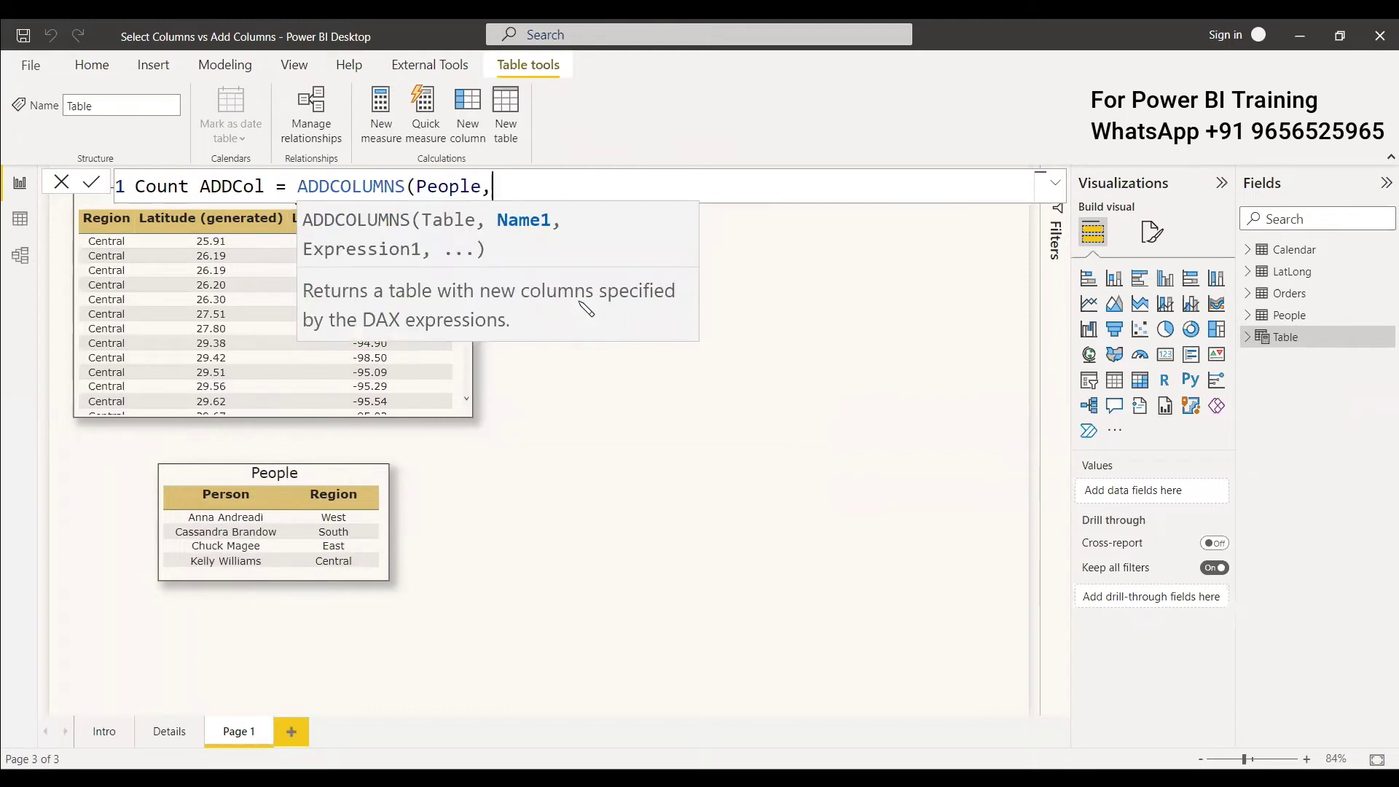
type("\"Count of Region\",")
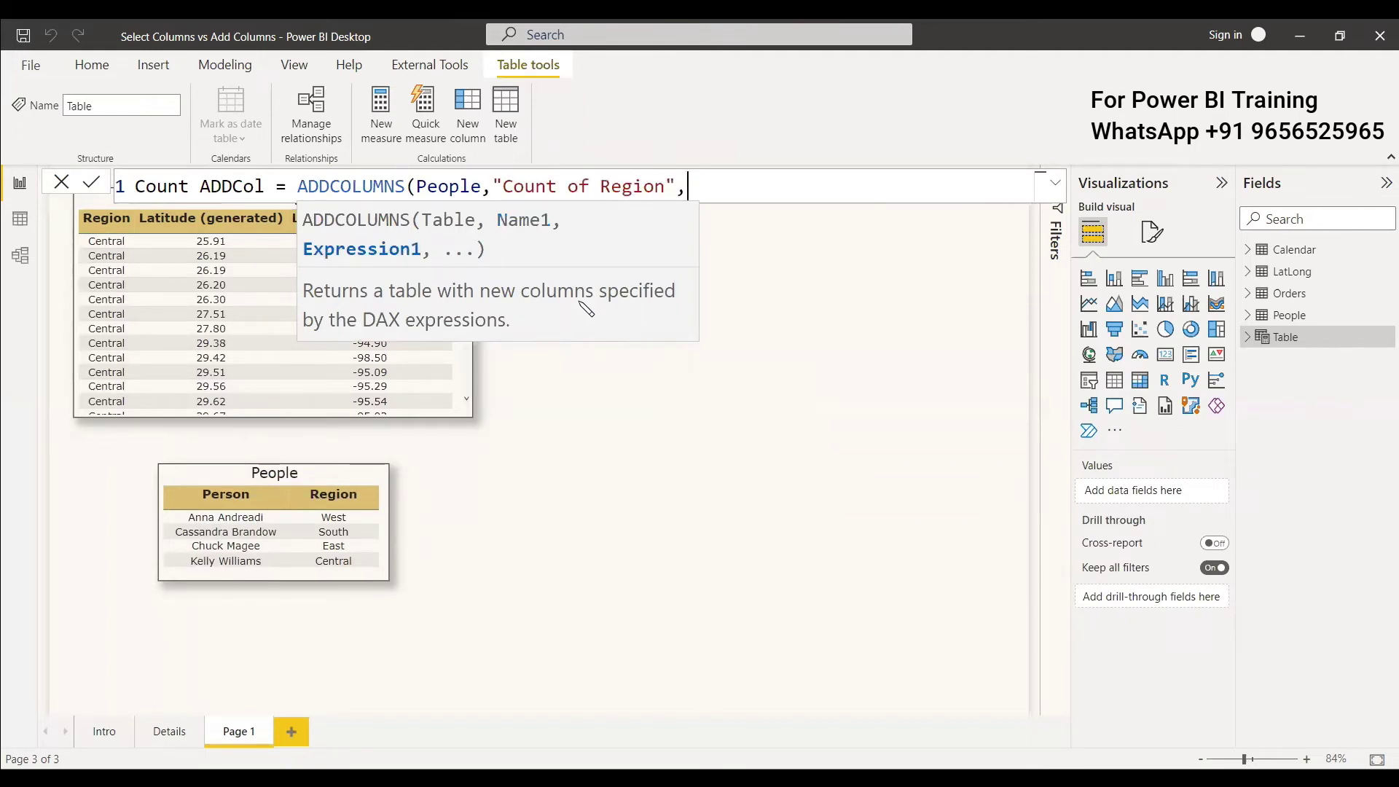
type("COUNTX(")
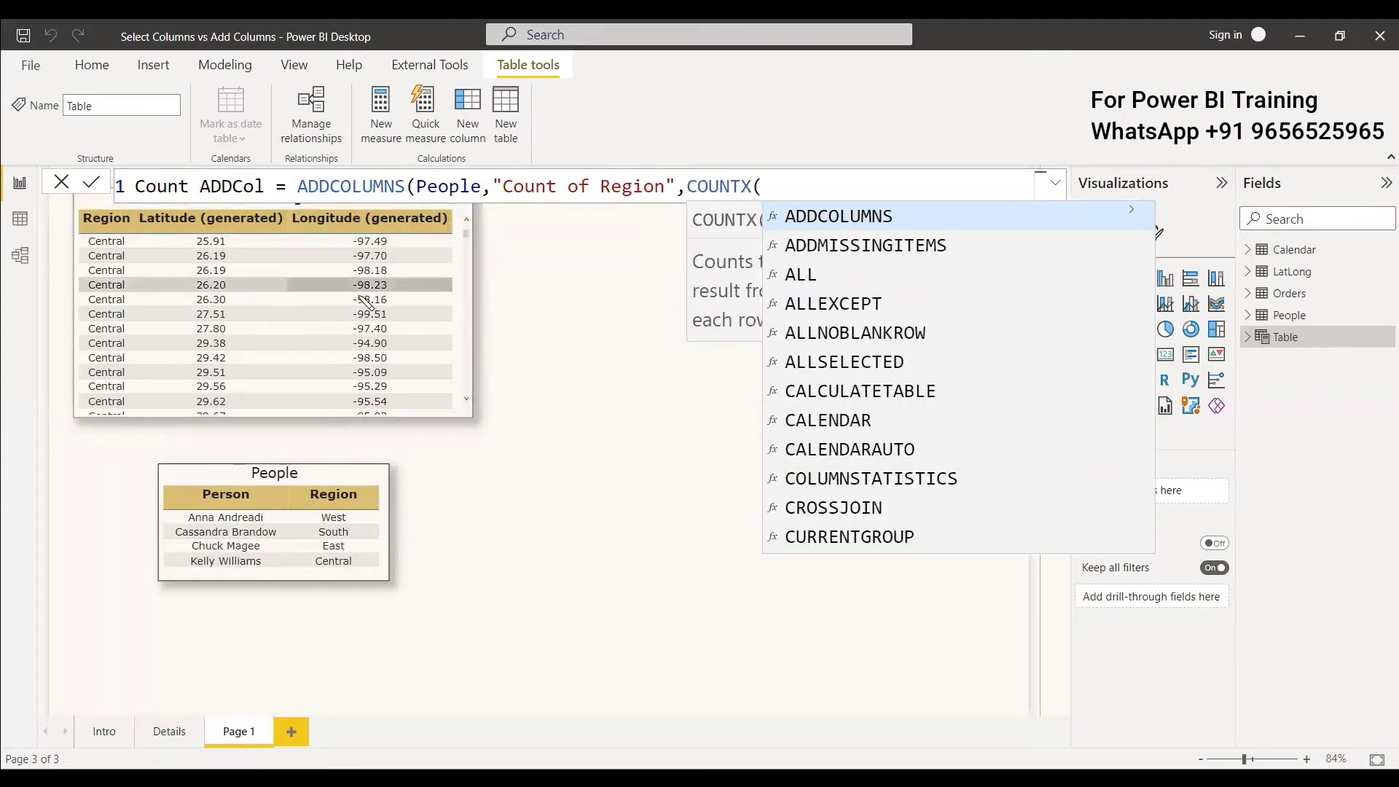
Finish it with RELATEDTABLE(LatLong) and LatLong[Region], then commit the Count ADDCol table
type("rel")
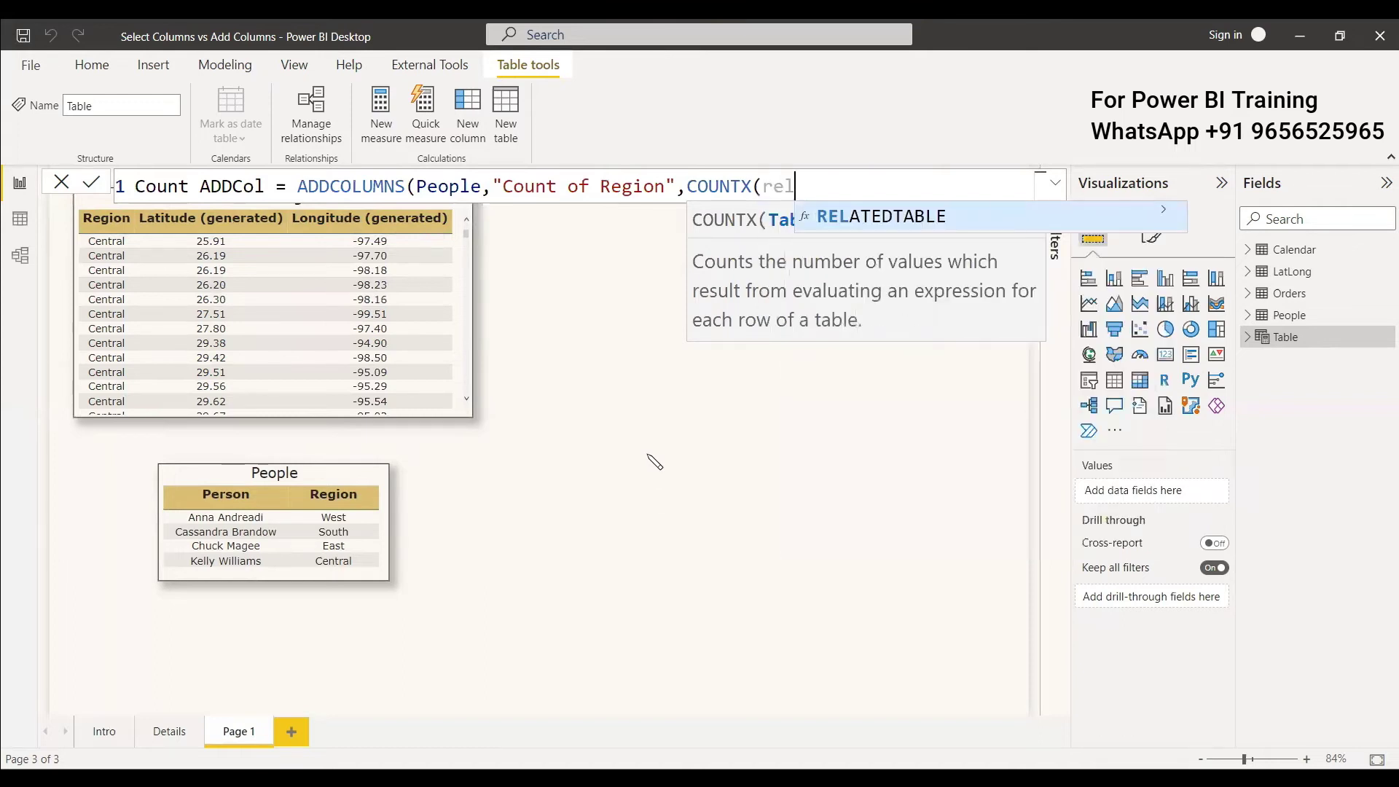
key("Tab")
type("LatLong),")
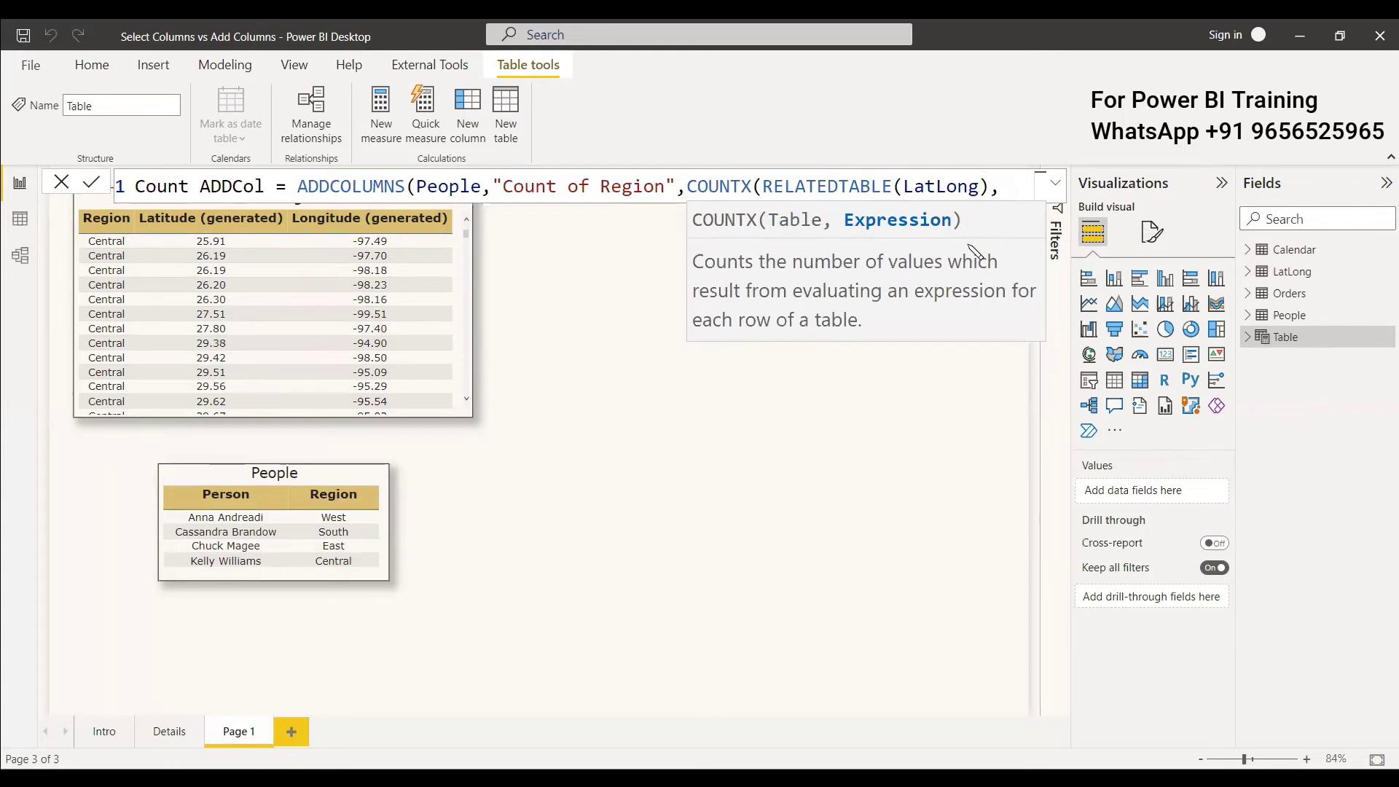
key("shift+Return")
type("region")
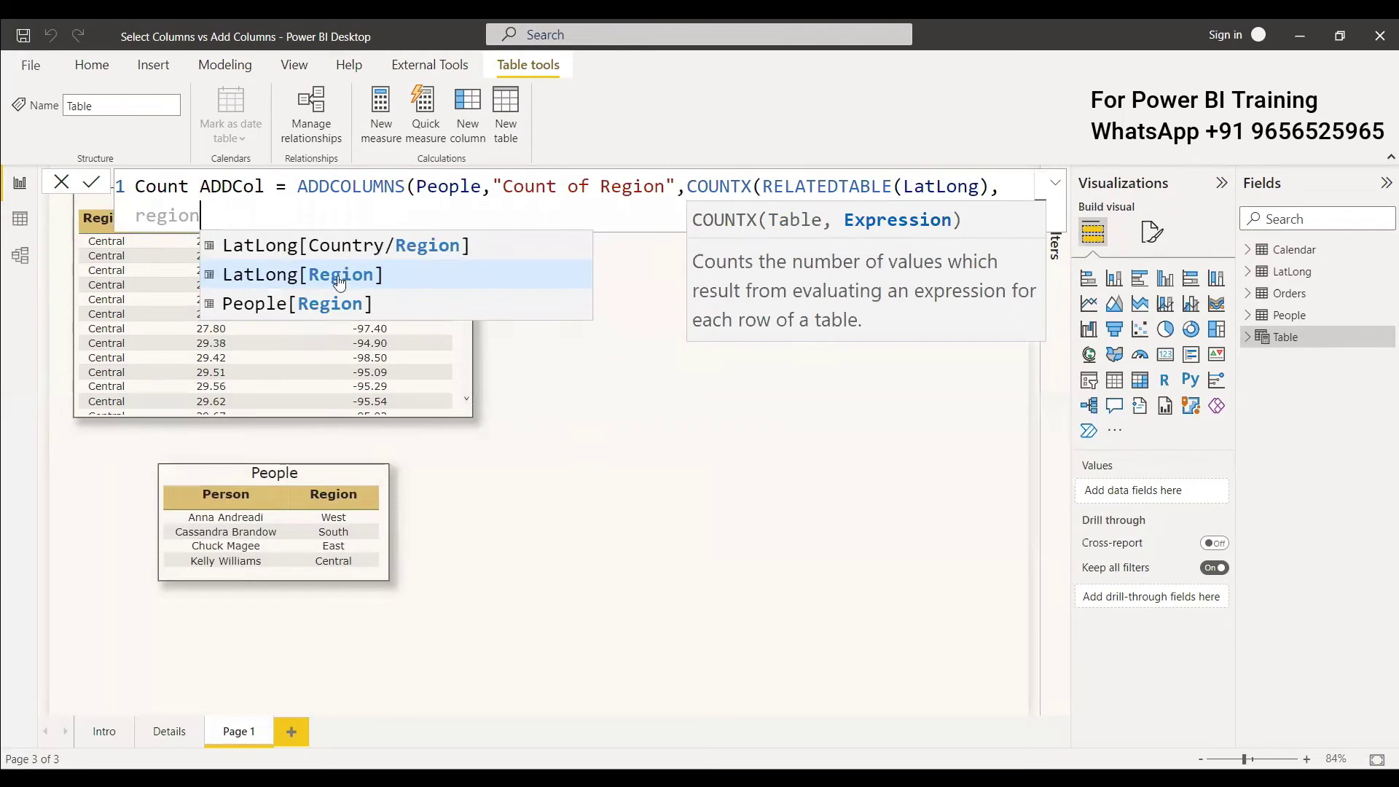
key("Tab")
type("))")
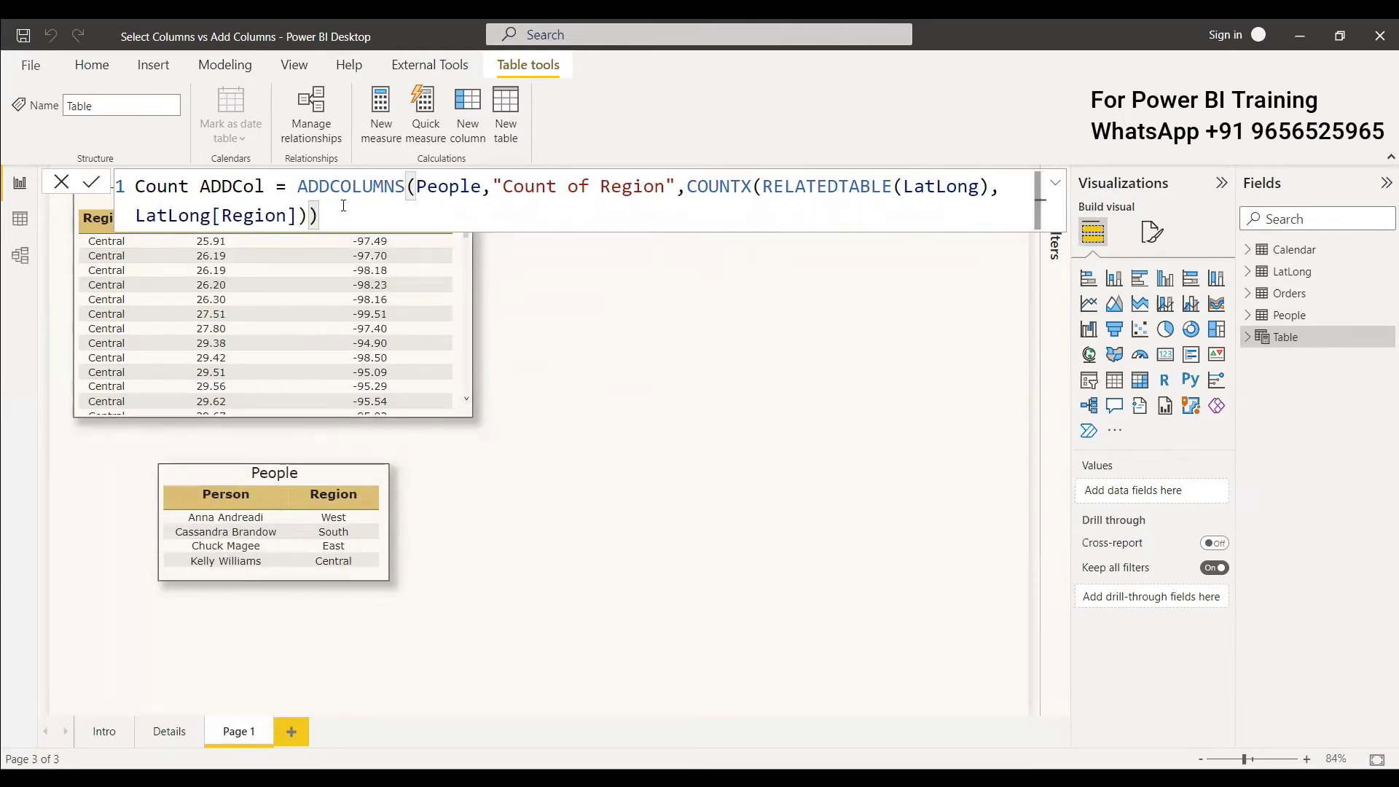
key("Return")
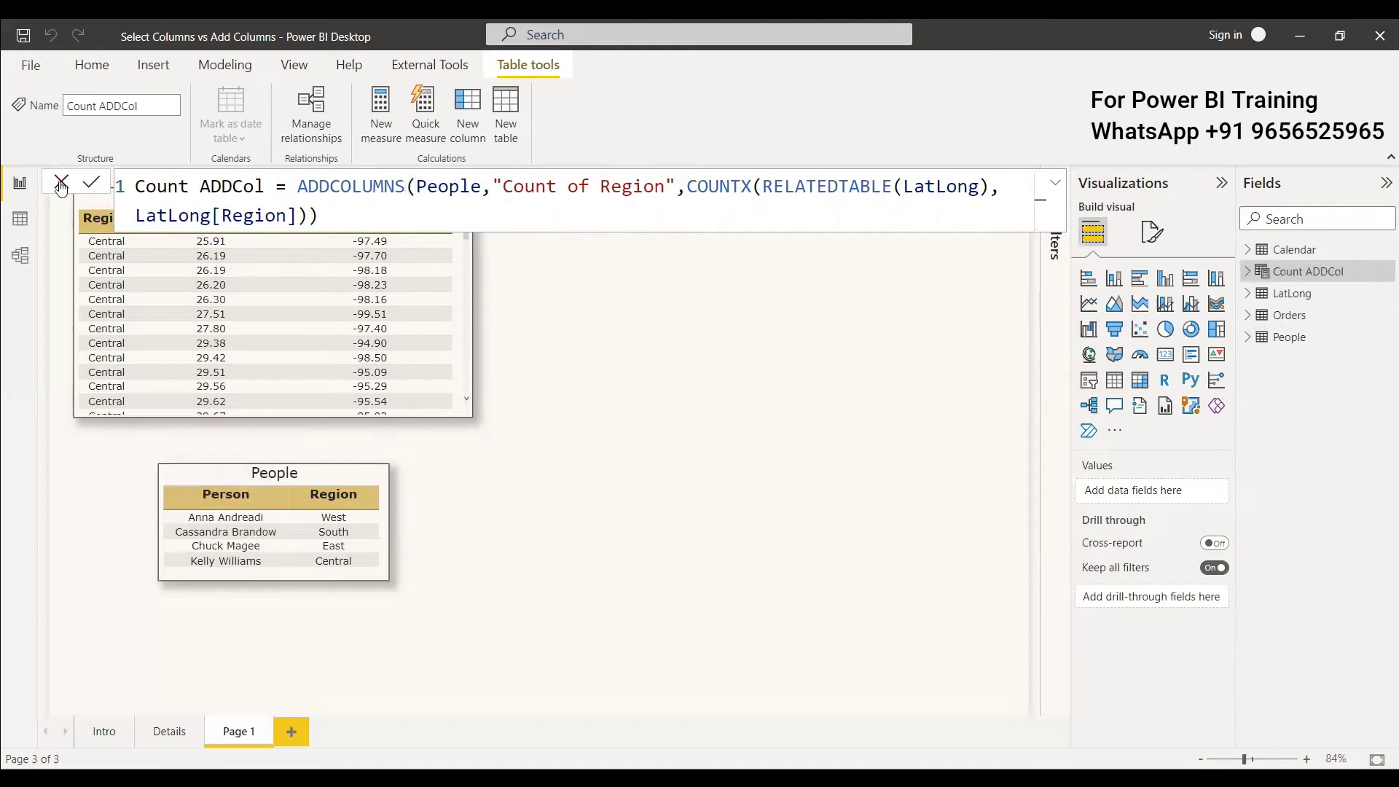
left_click(61, 187)
Inspect the Count ADDCol rows and its Count of Region column in Data view
left_click(19, 219)
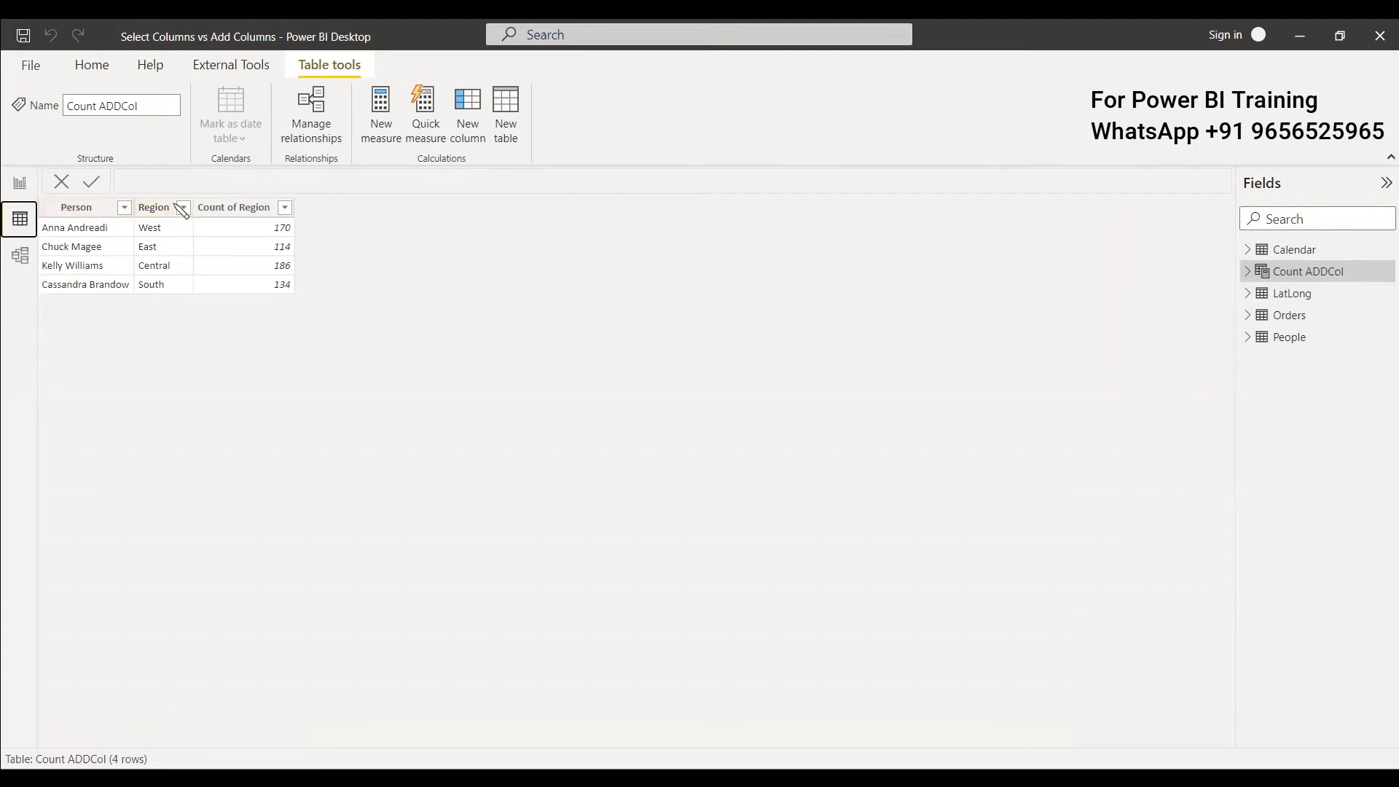
left_click(235, 208)
left_click(20, 183)
Add a table visual of Count ADDCol's Person, Region and Count of Region, totalling 604
left_click(554, 522)
left_click(1247, 272)
left_click(1277, 315)
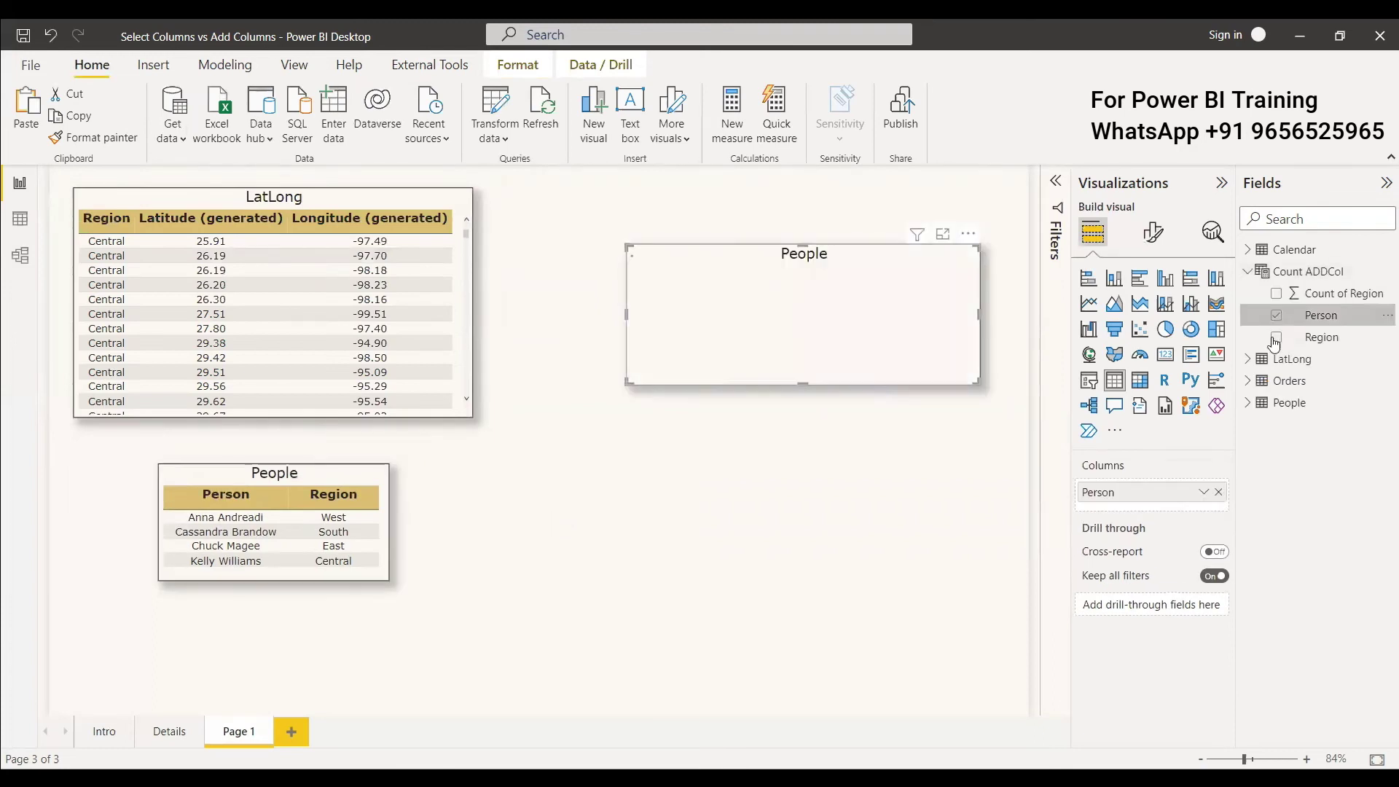
left_click(1276, 337)
left_click(1276, 293)
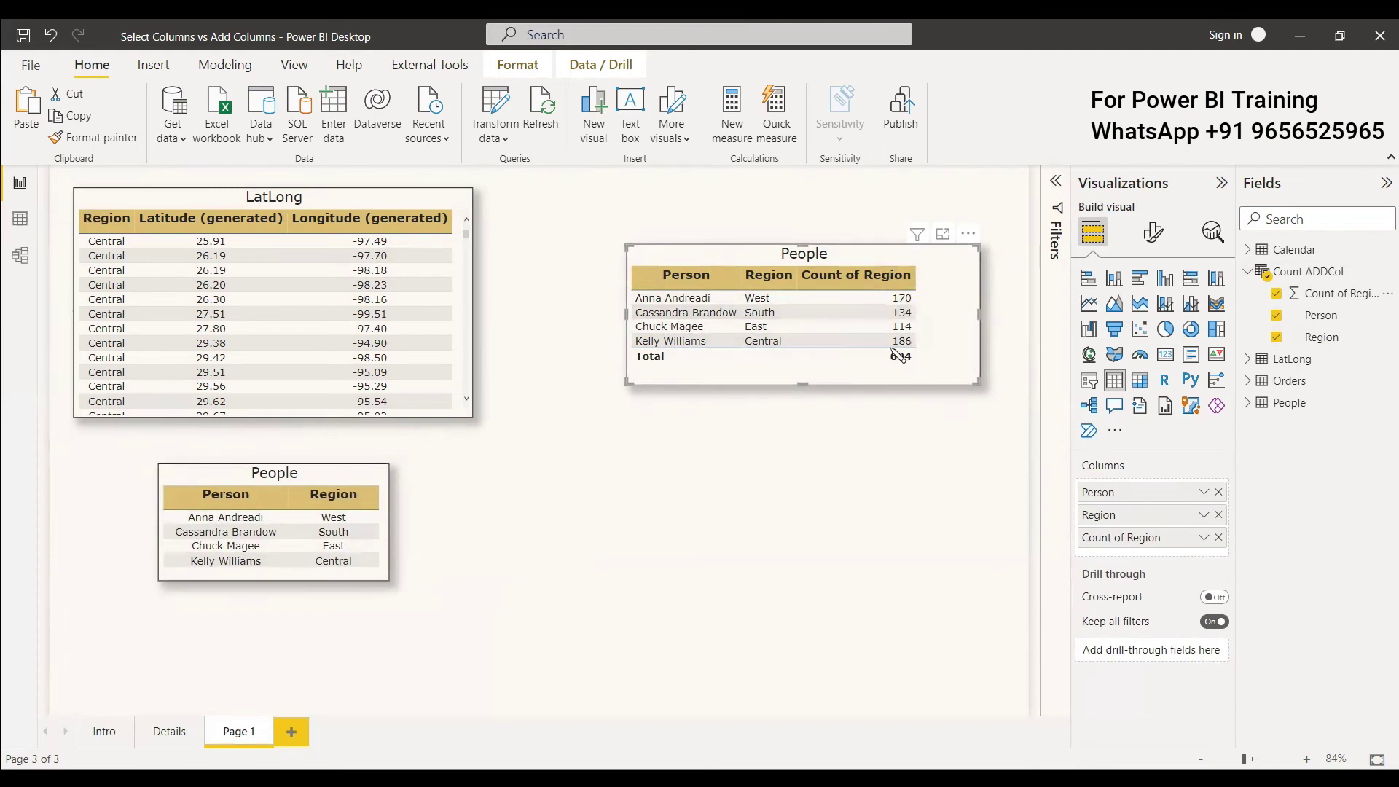
left_click(822, 431)
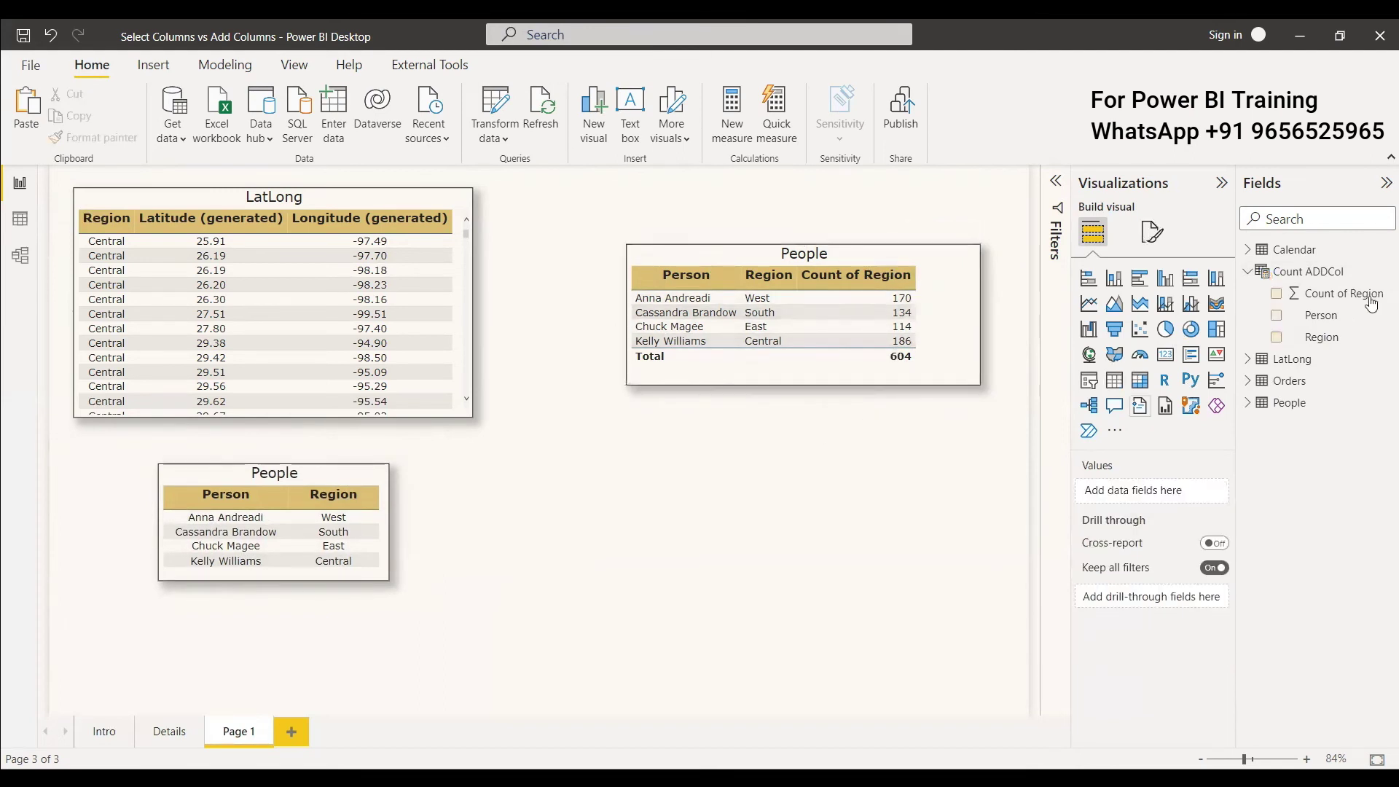
left_click(217, 67)
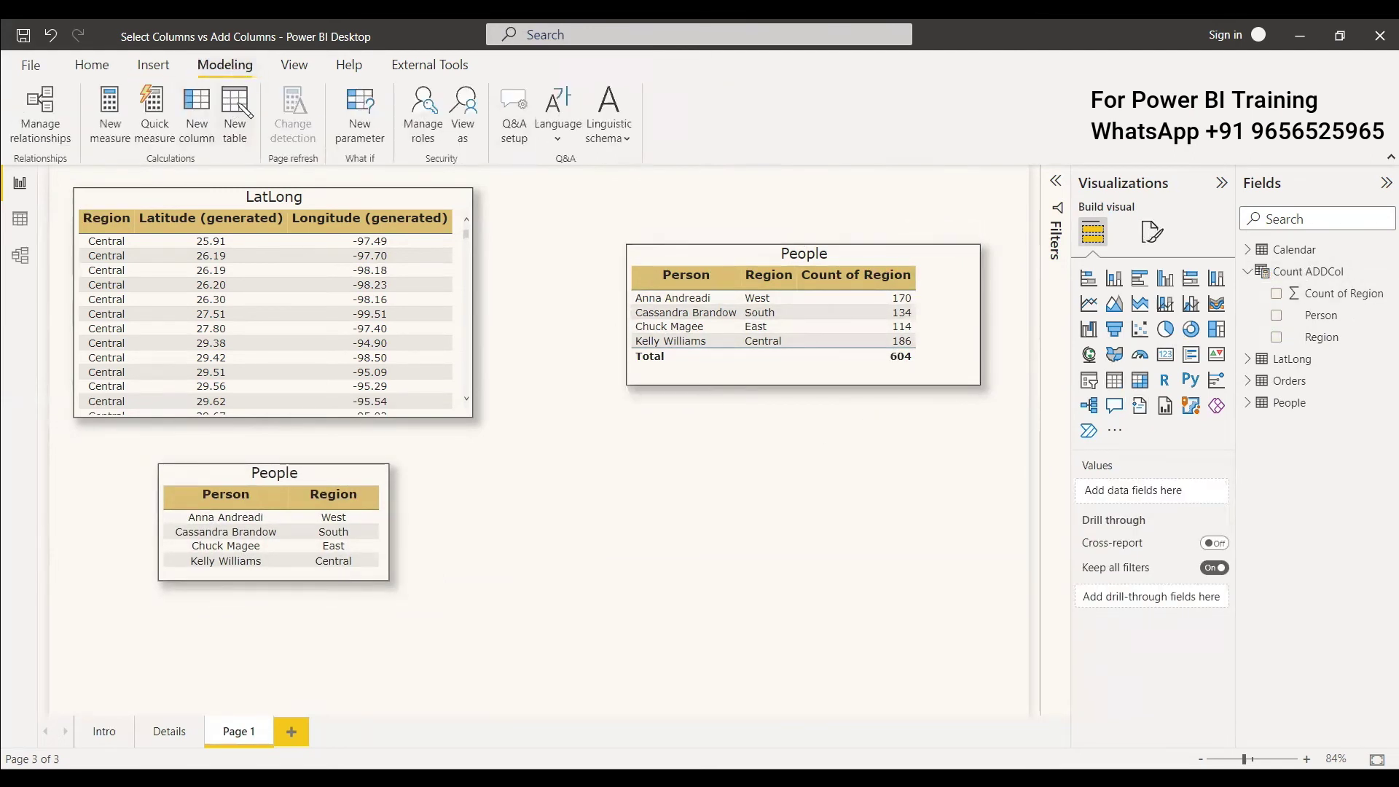
Create Count SelectCol = SELECTCOLUMNS(People,"Count of Region",COUNTX(RELATEDTABLE(LatLong),LatLong[Region]))
left_click(235, 110)
type("Count Selec")
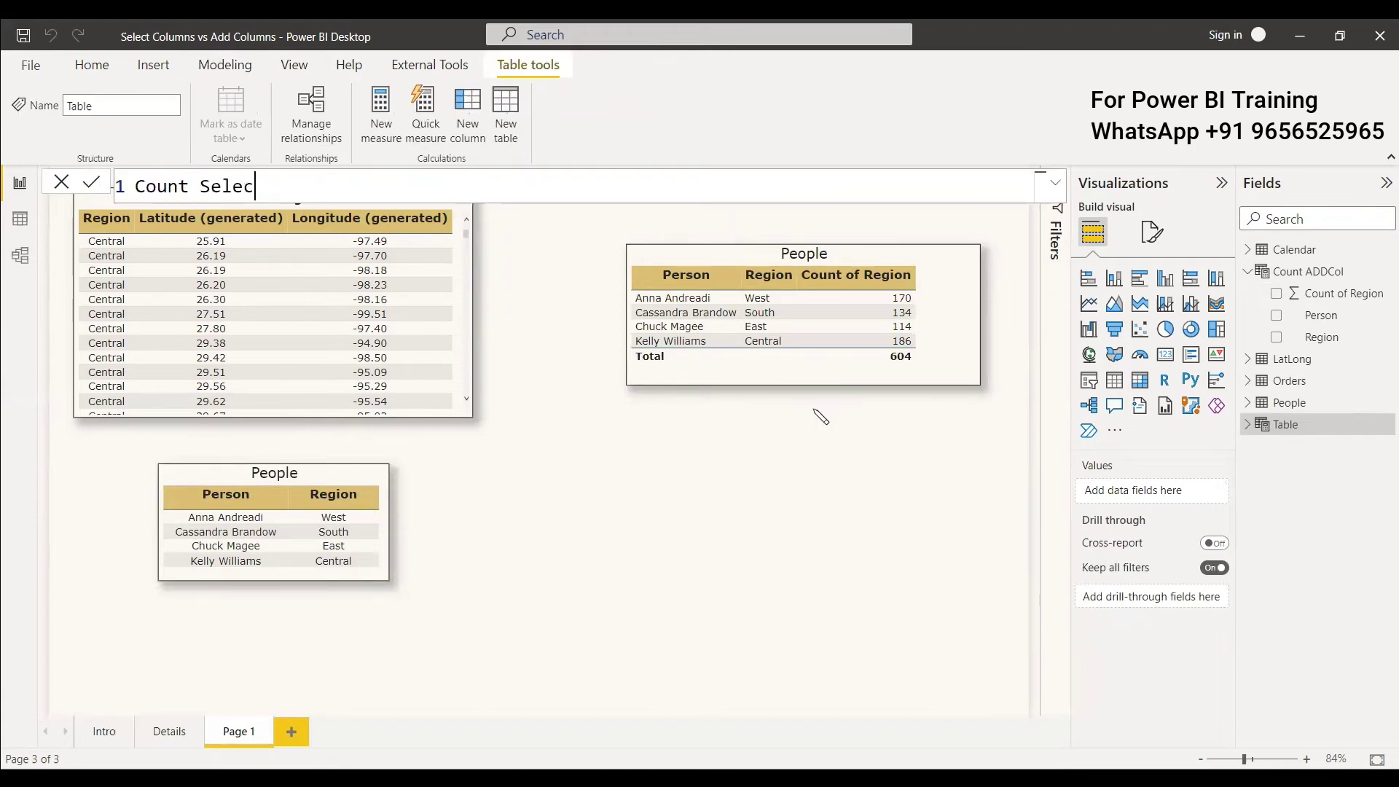
type("tCol = SELECTCOLUMNS(")
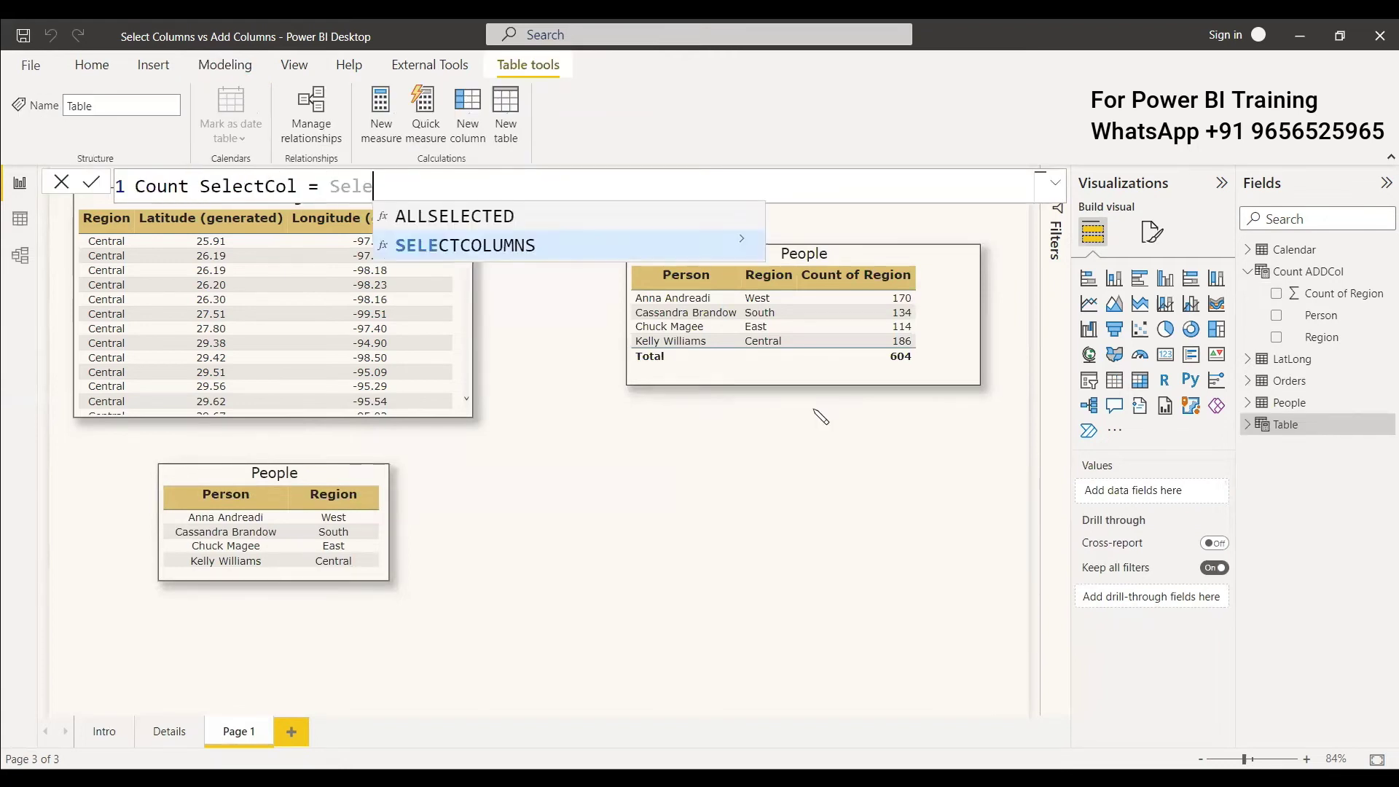
type("People,")
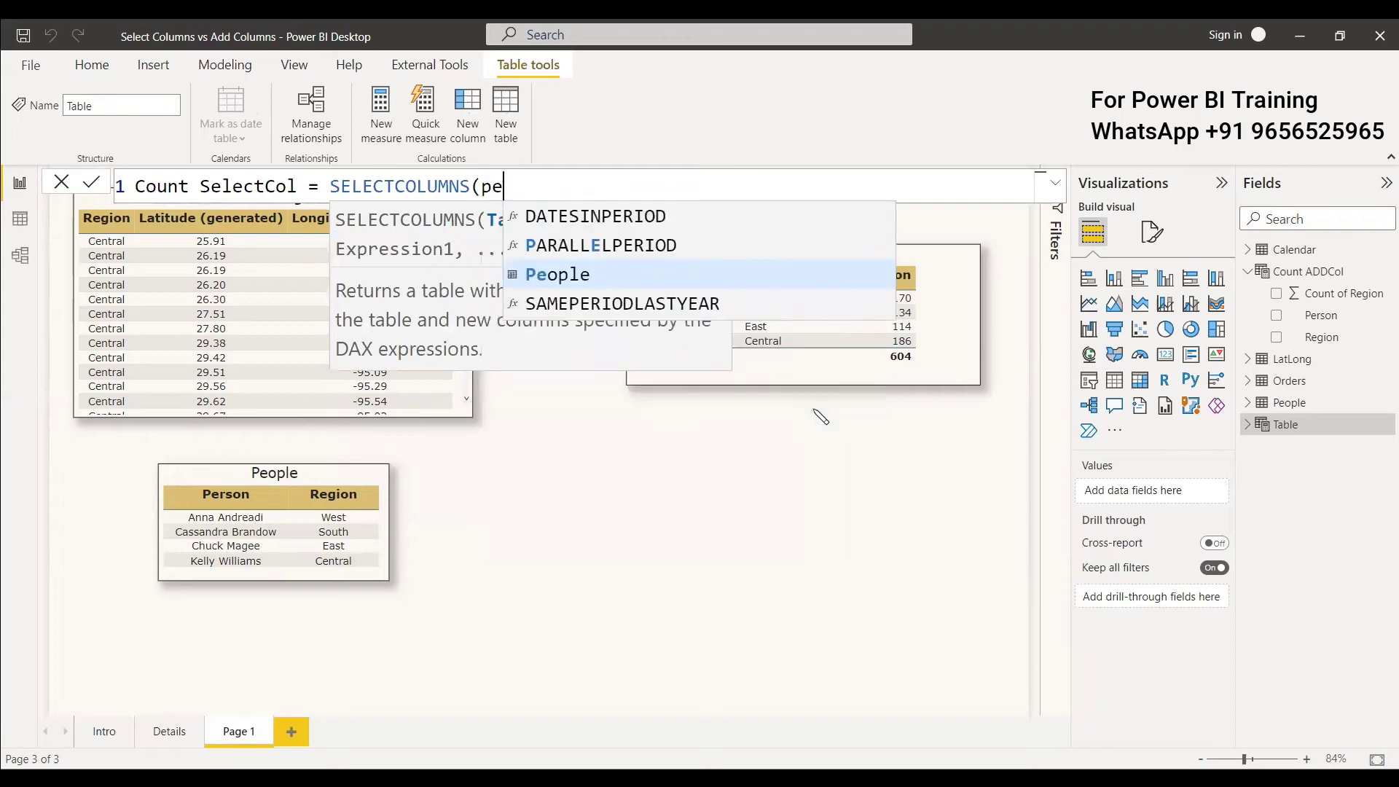
type("\"")
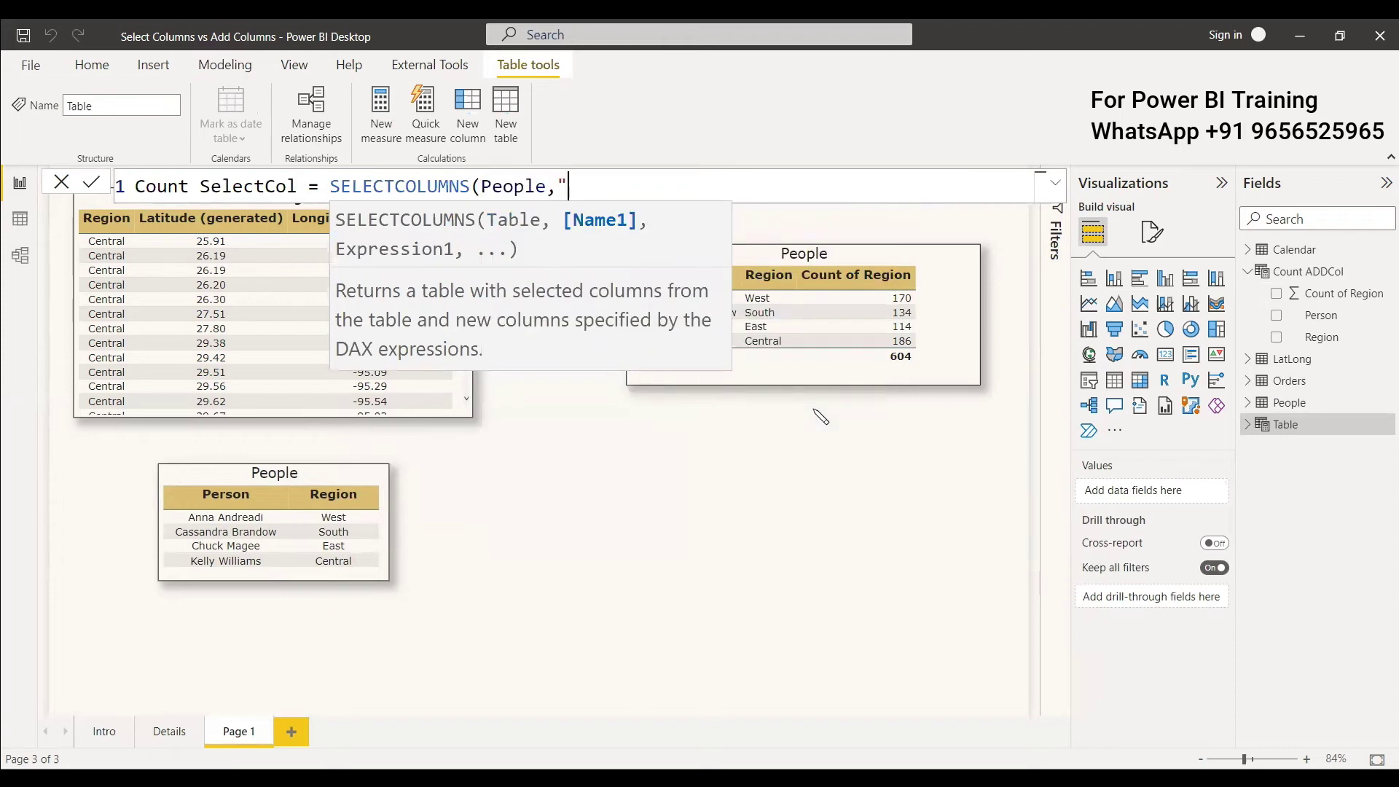
type("Count of Region\",")
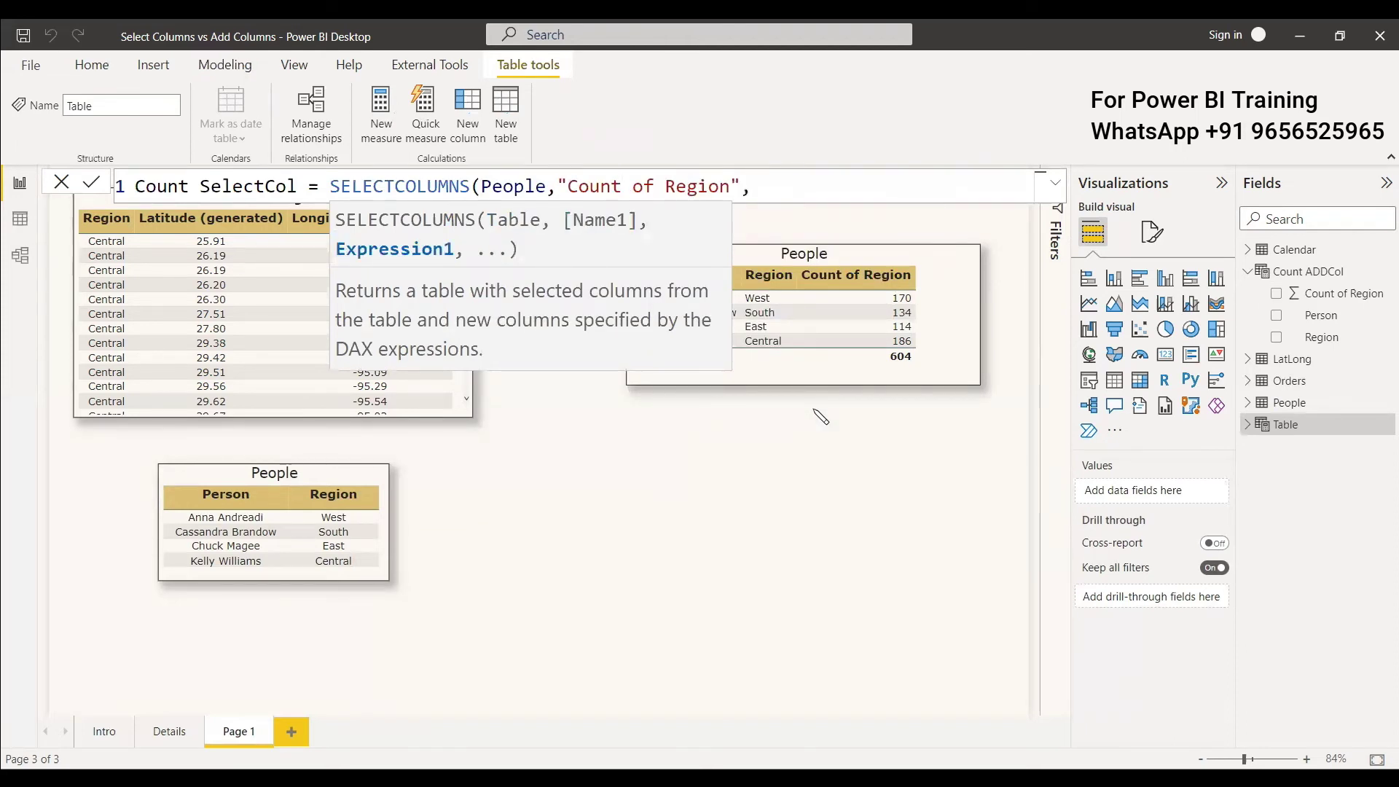
type(" COUNTX(relat")
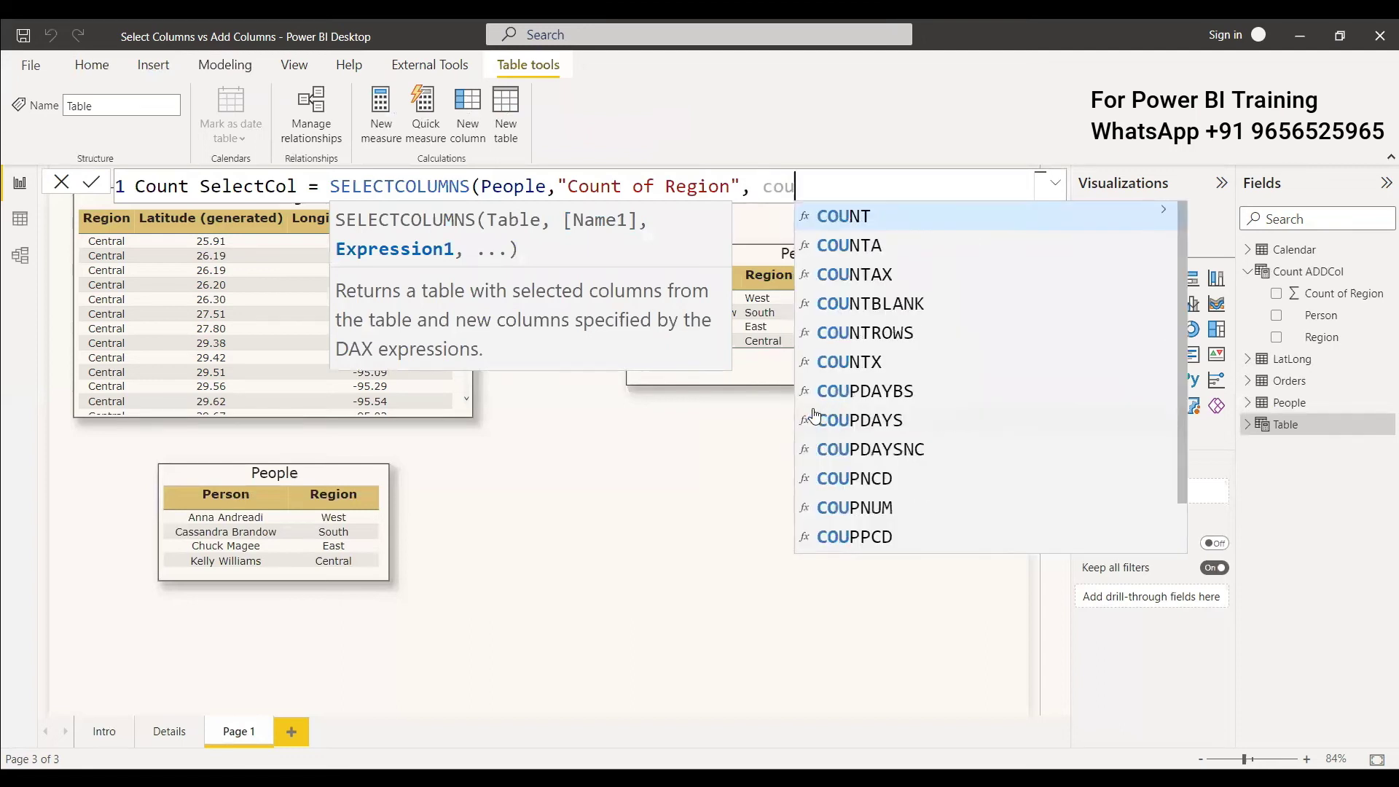
key("Tab")
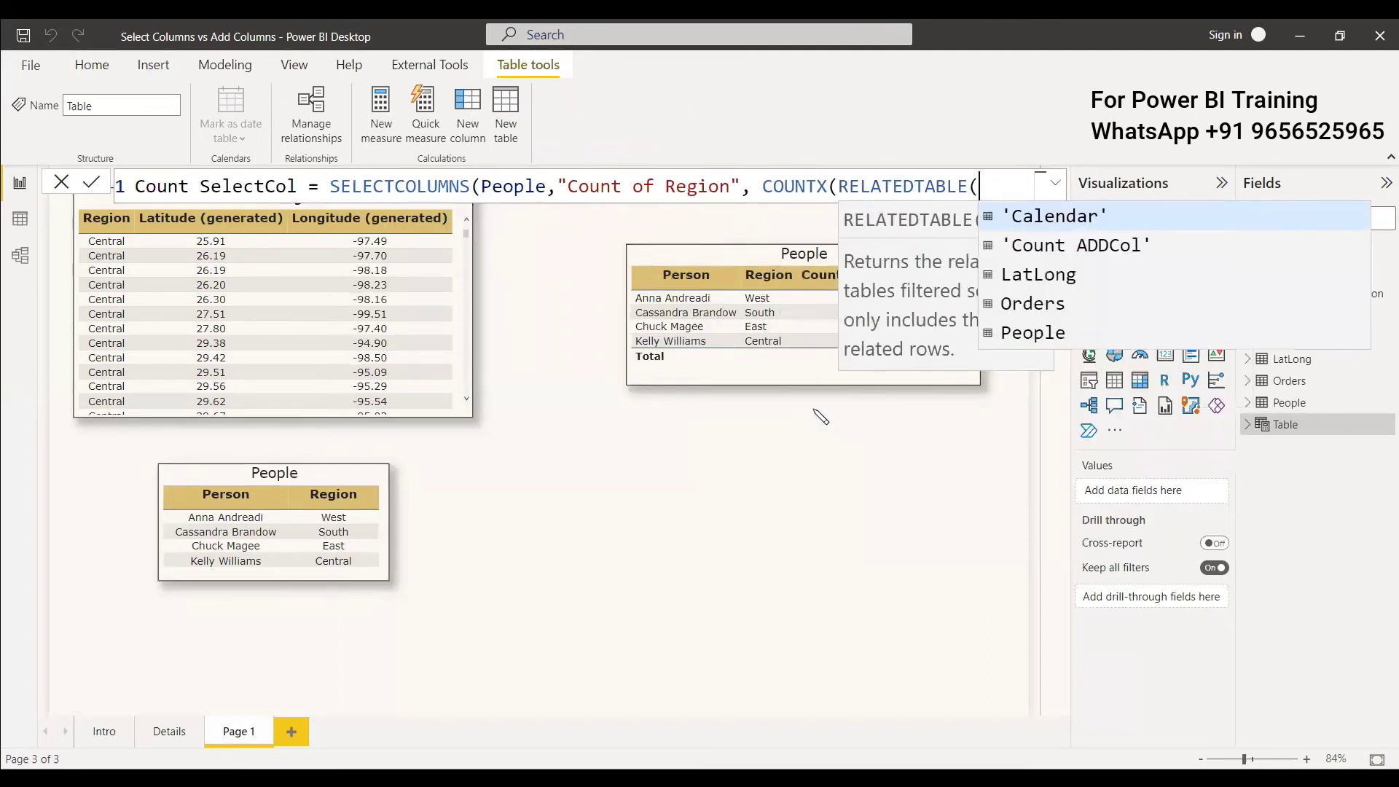
key("Down")
key("Down")
key("Tab")
type("), regio")
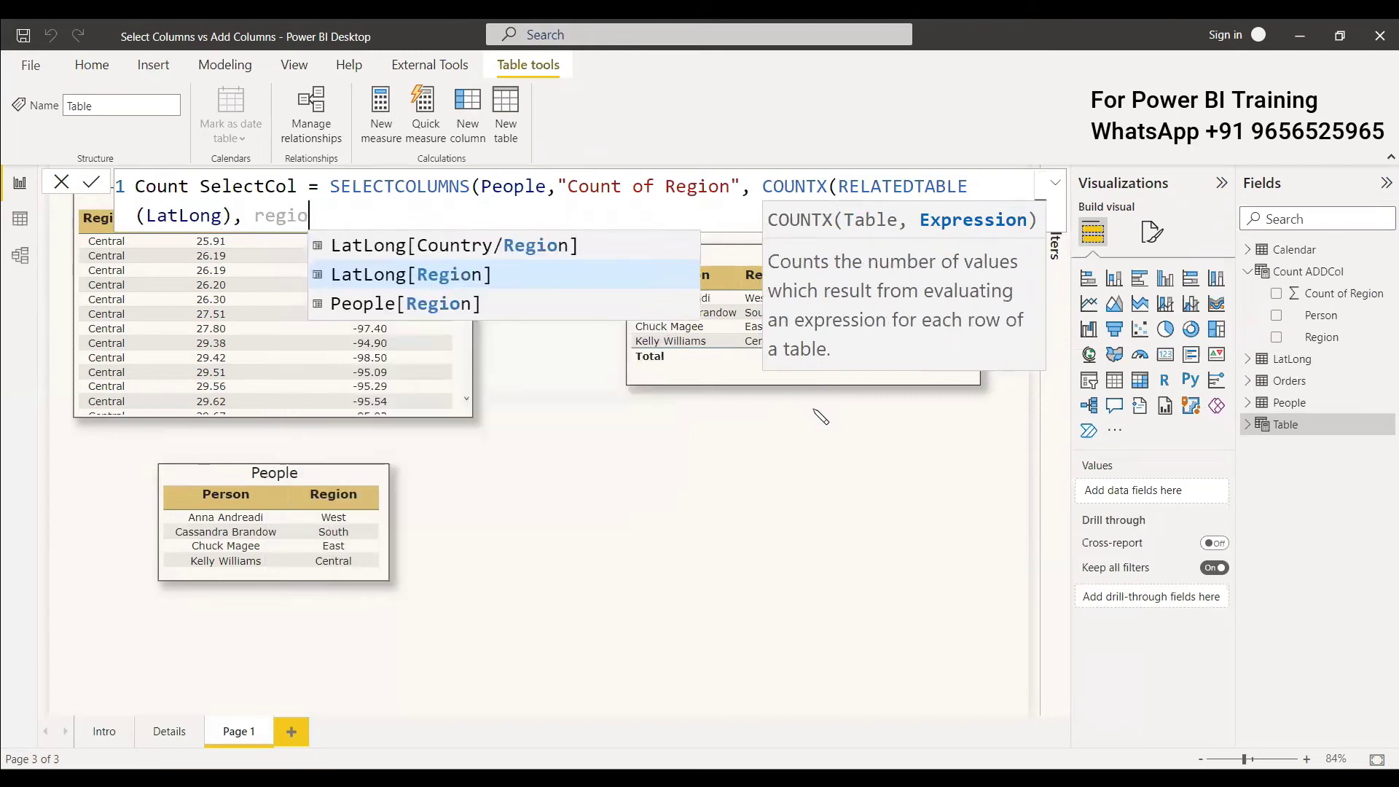
key("Tab")
type("))")
key("Return")
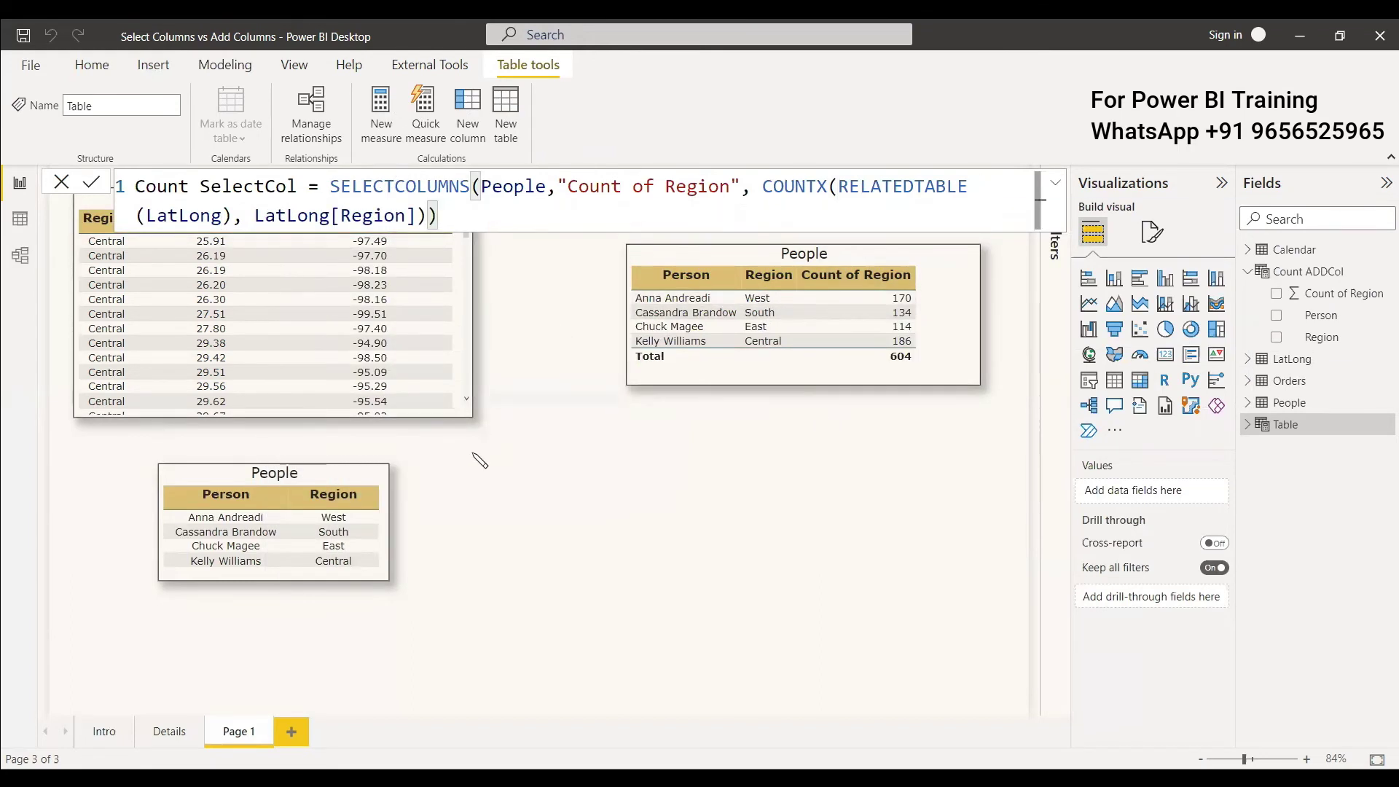
left_click(89, 185)
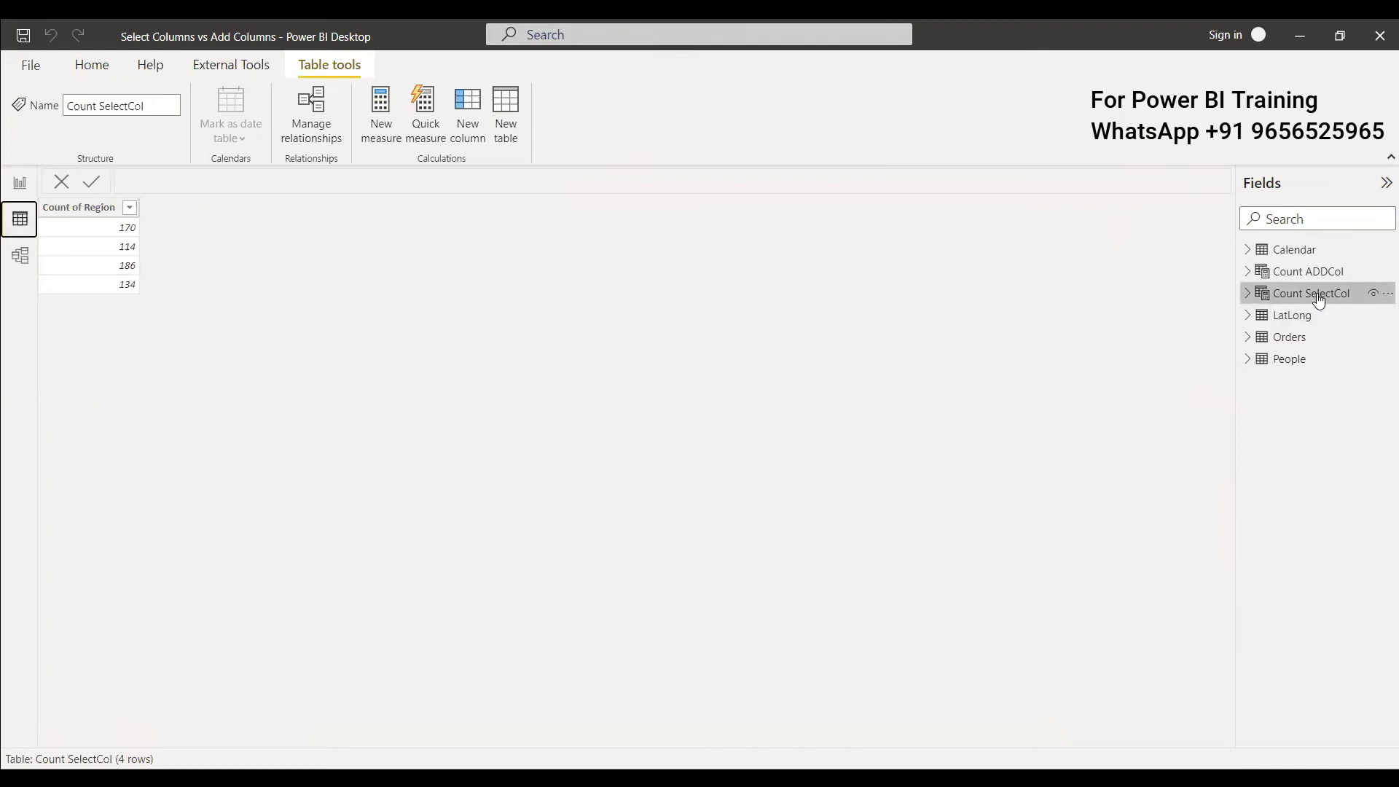
left_click(1349, 293)
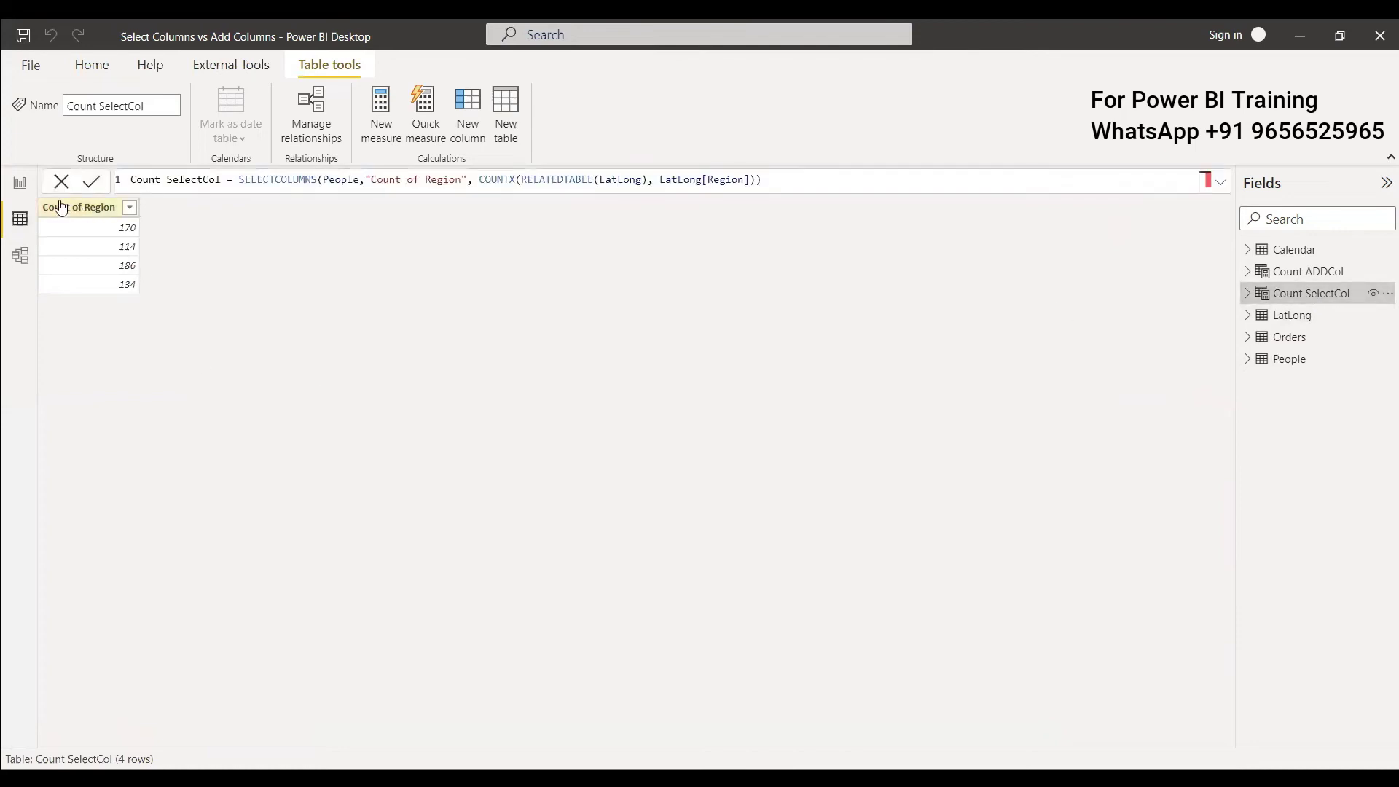
Add a table visual of Count SelectCol's Count of Region set to Don't summarize
left_click(20, 185)
left_click(1114, 380)
left_click(1247, 359)
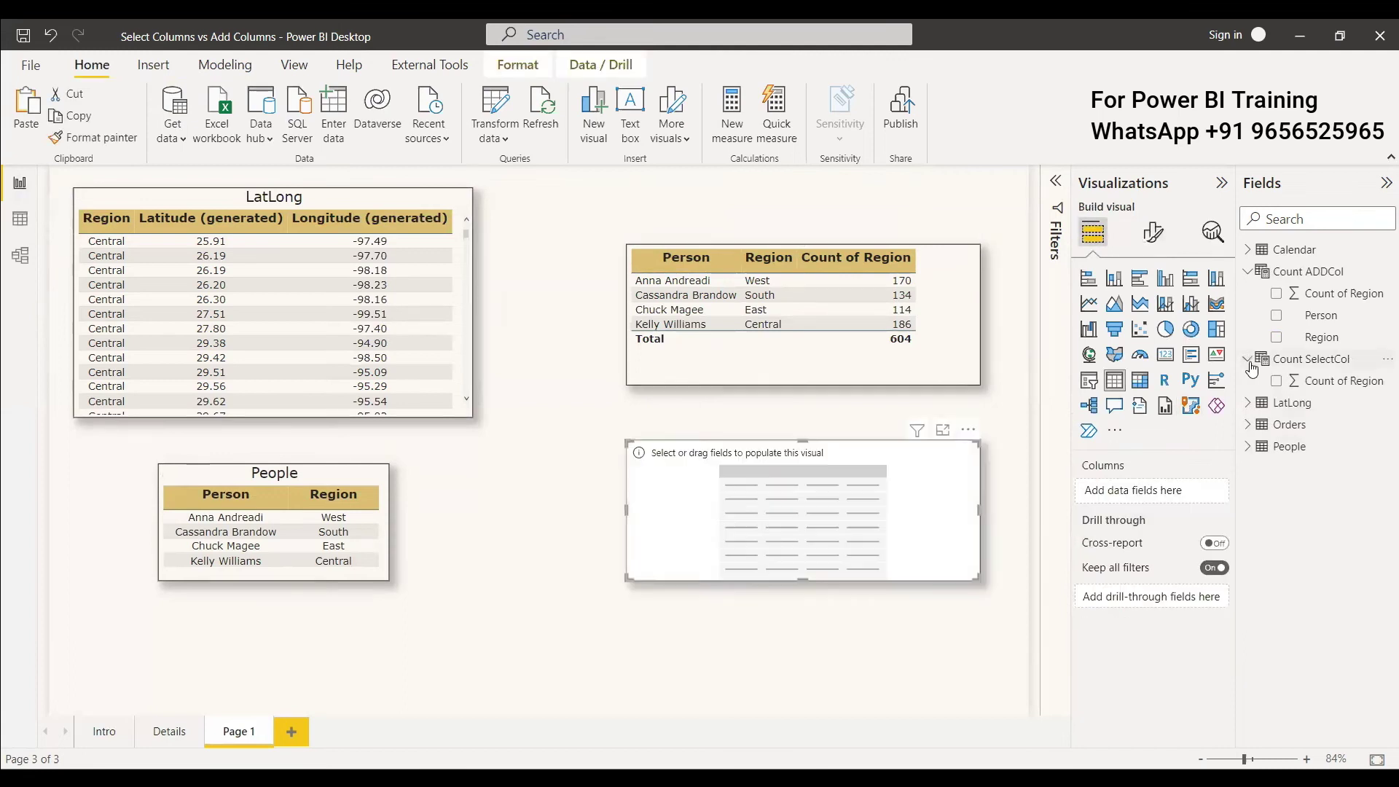
left_click(1289, 386)
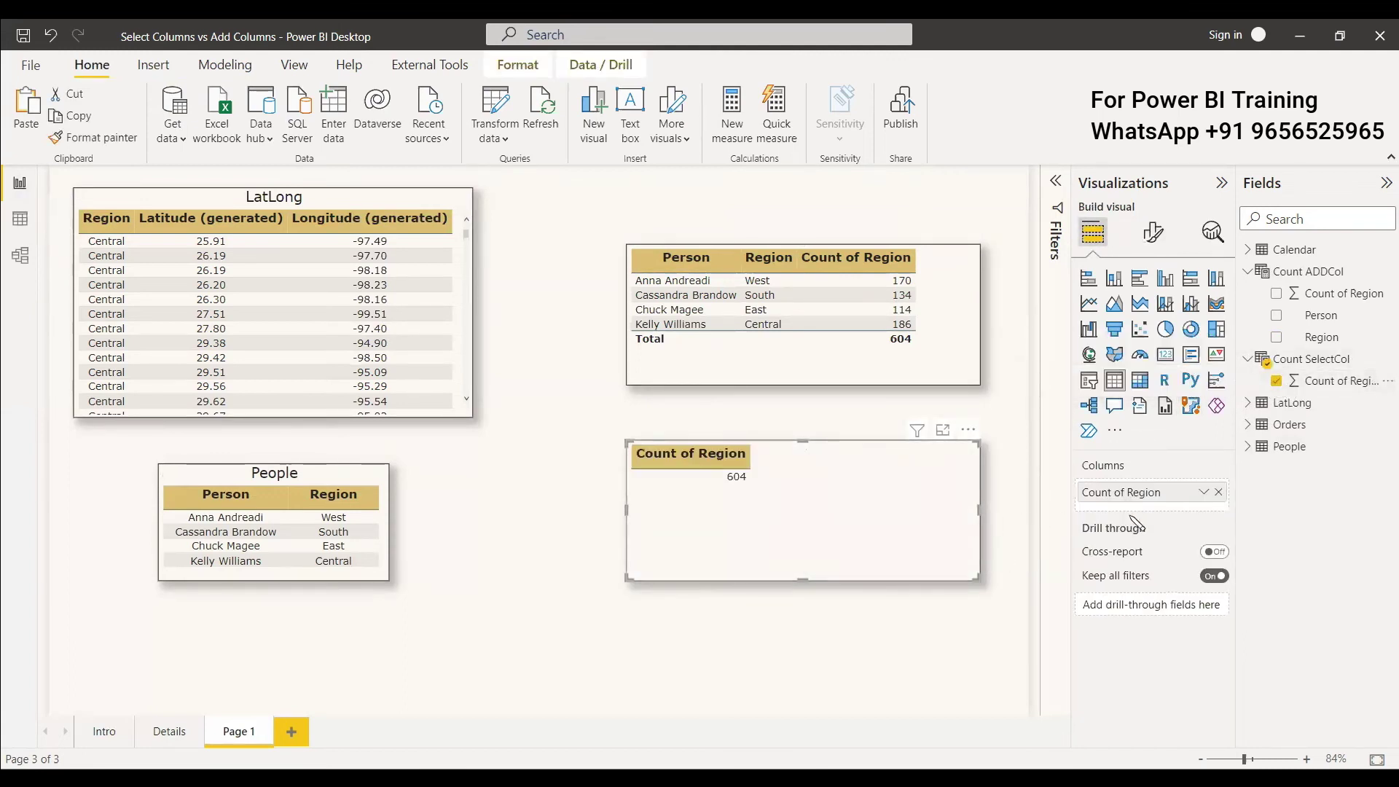
left_click(1203, 492)
left_click(1237, 277)
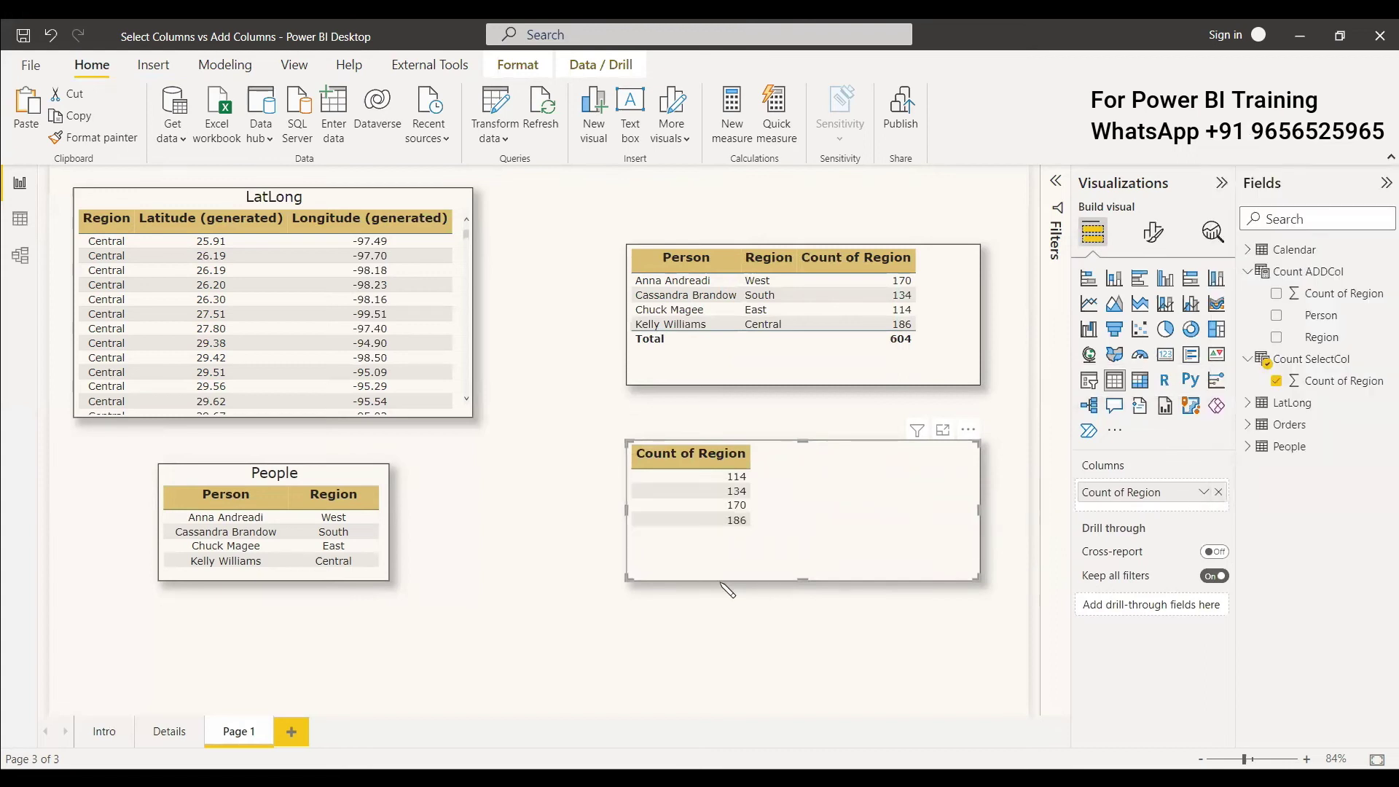
left_click(919, 637)
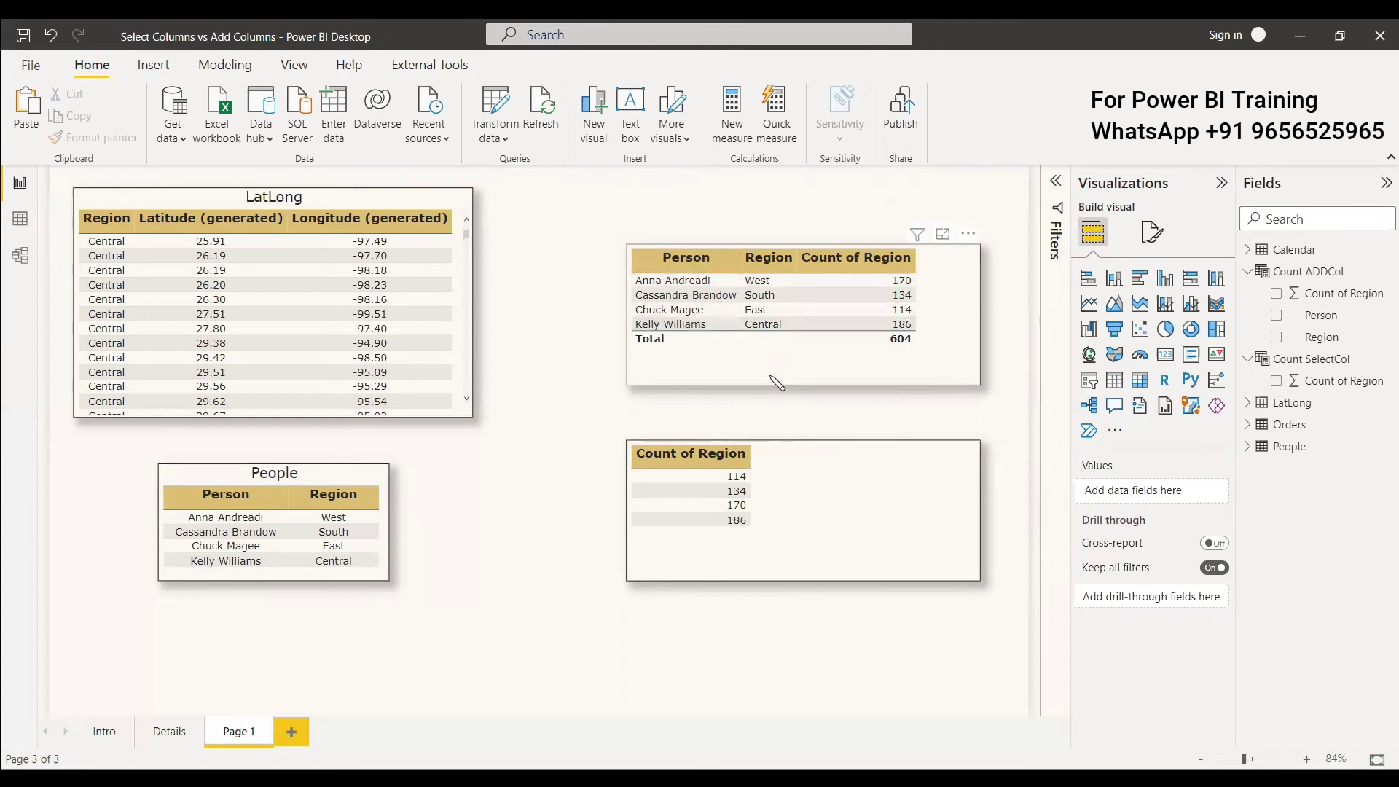
Compare the two table visuals and open the Count SelectCol formula for editing
left_click(772, 365)
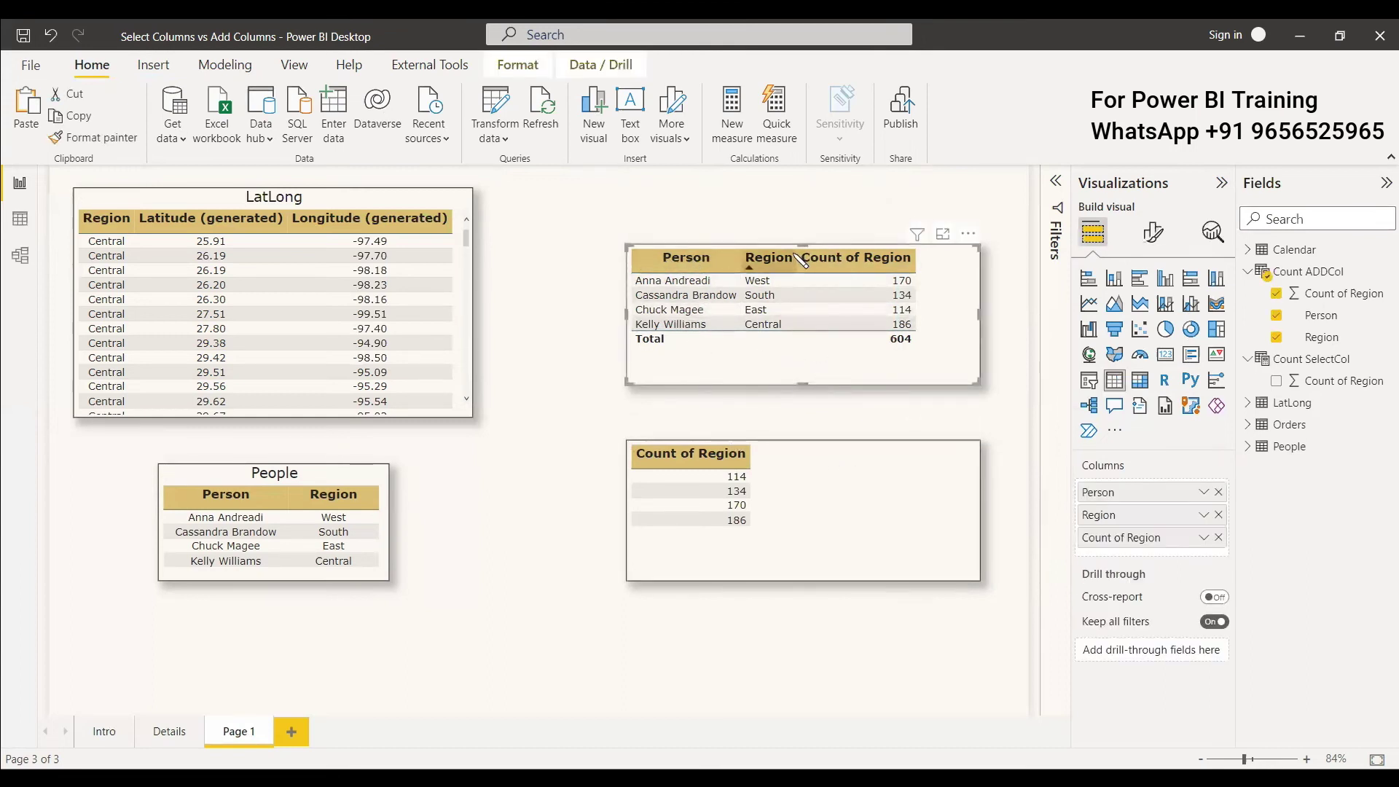
left_click(849, 557)
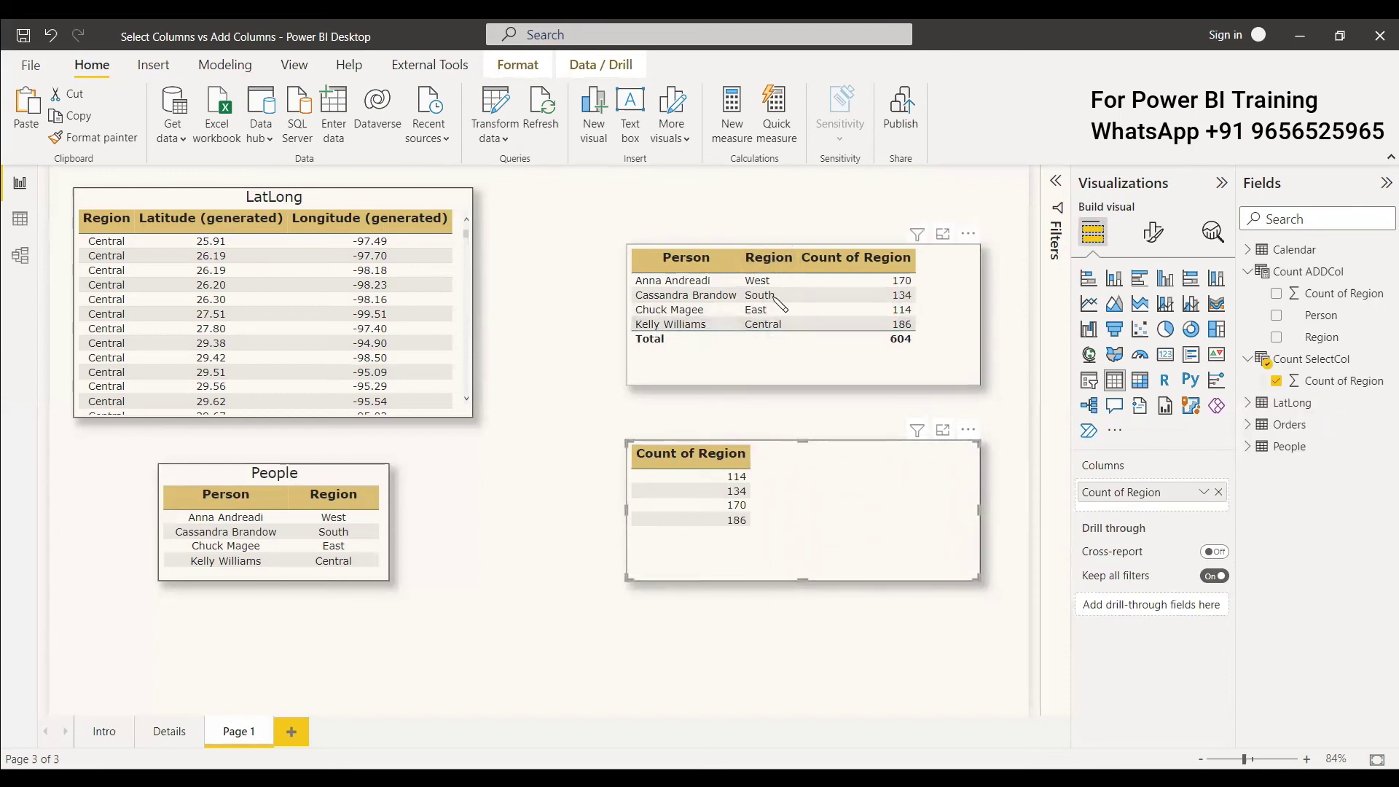
left_click(1338, 383)
left_click(441, 211)
left_click(809, 175)
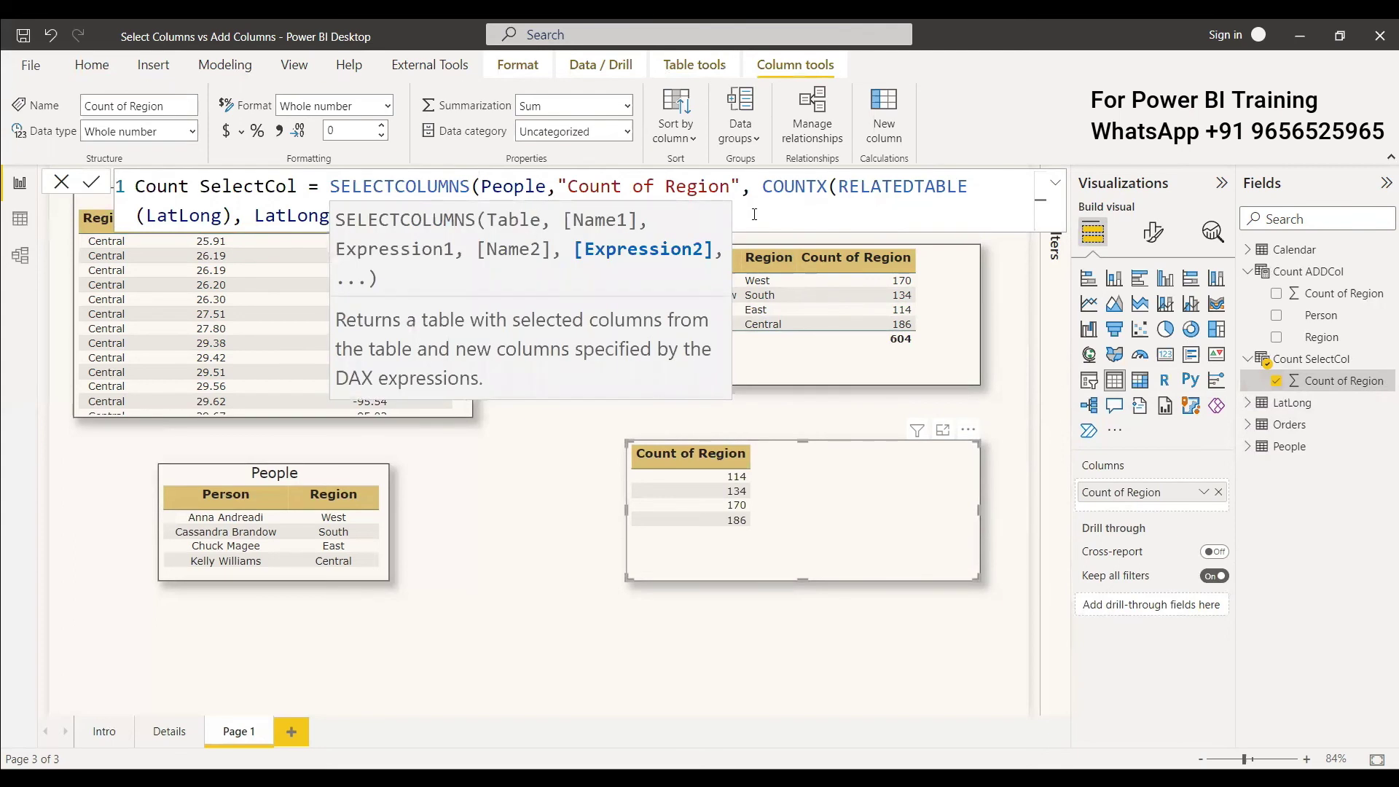
Append a "Region" column from People[Region] to the Count SelectCol formula and commit it
type("person[re")
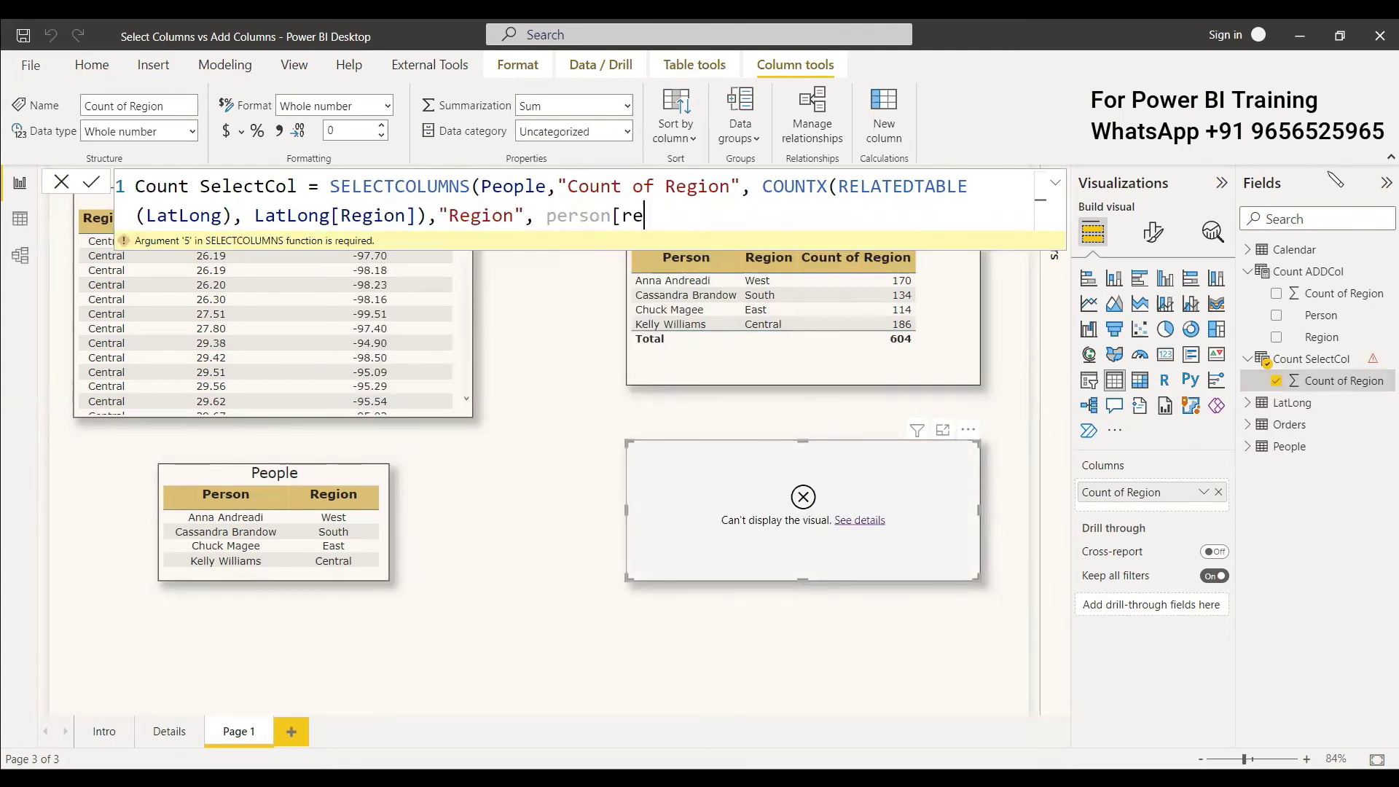
key("Tab")
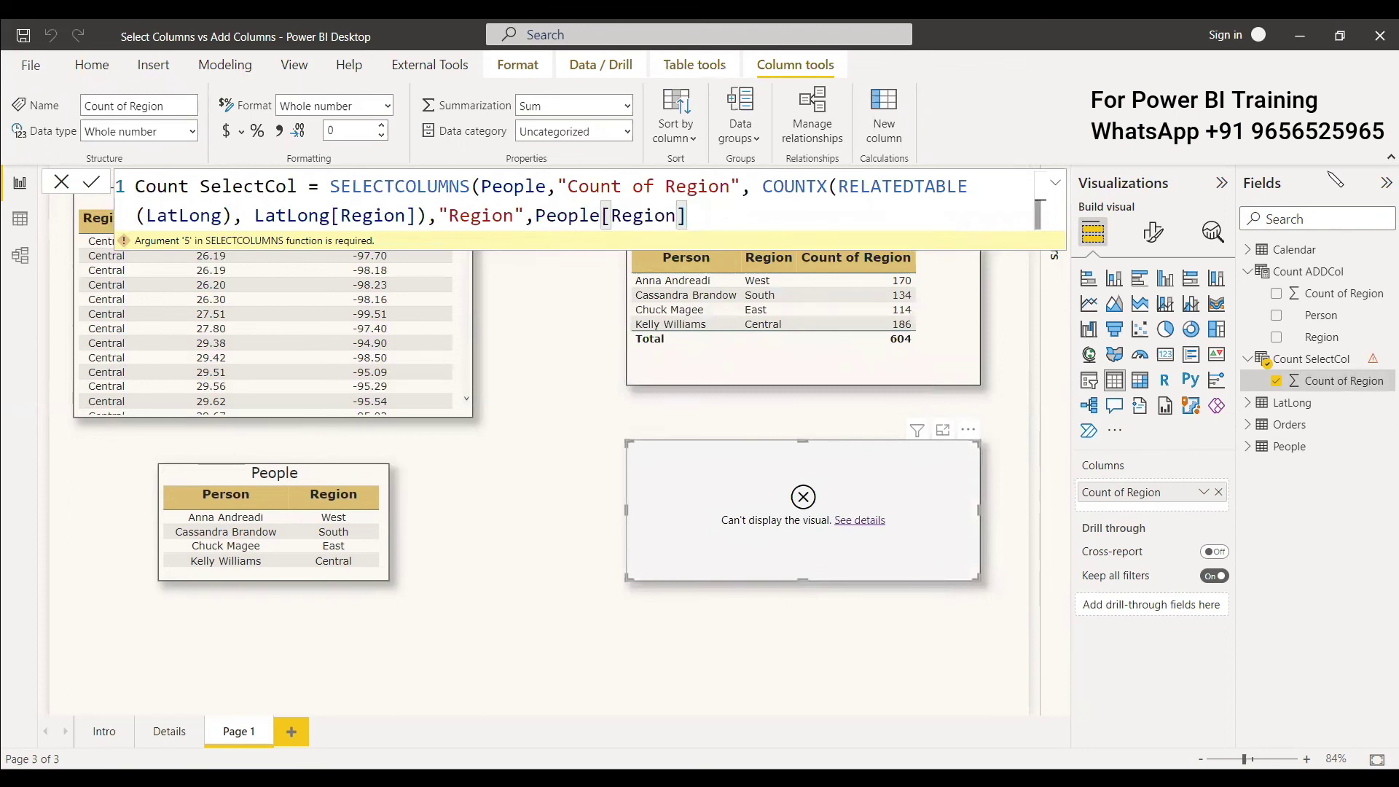
type(")")
key("Return")
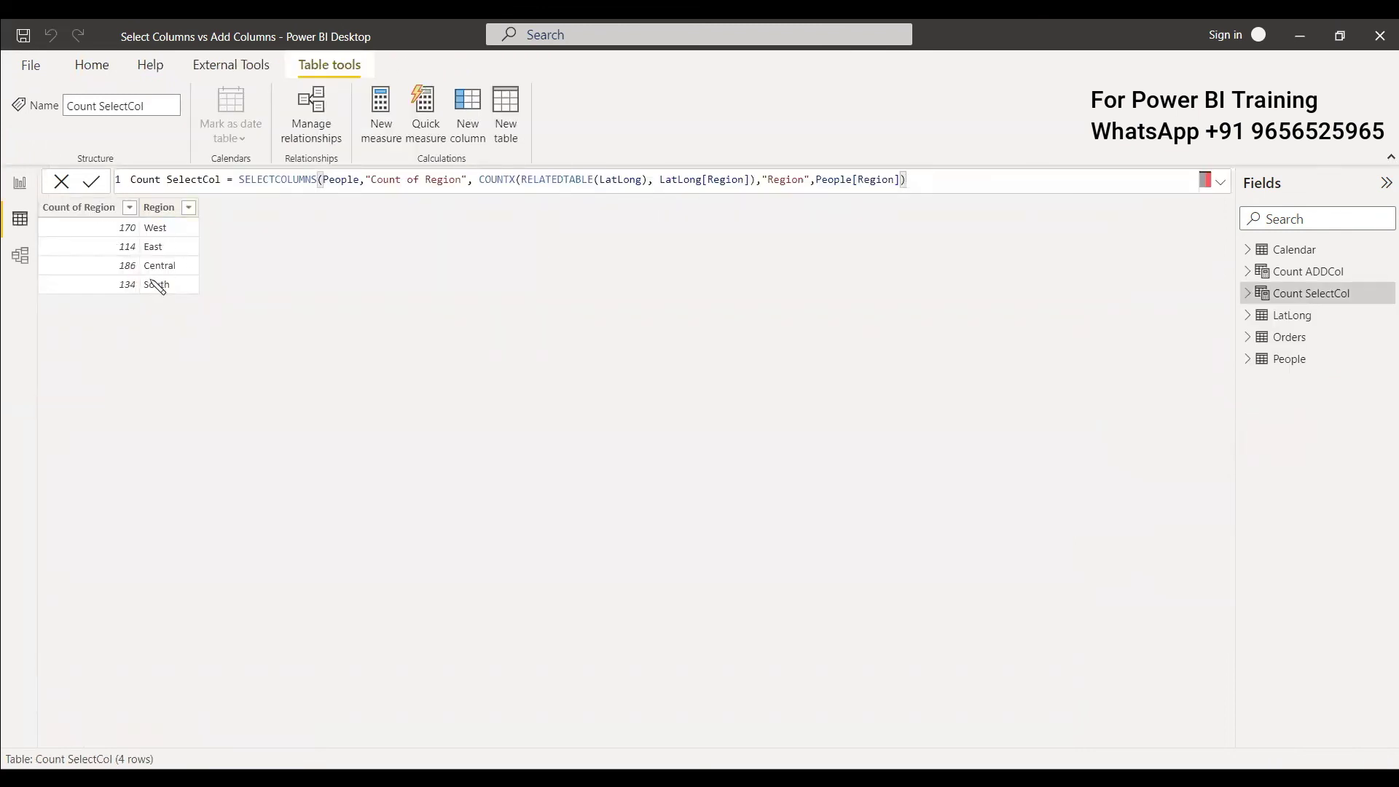
Add Count SelectCol's Region field to the bottom table visual beside Count of Region
left_click(16, 186)
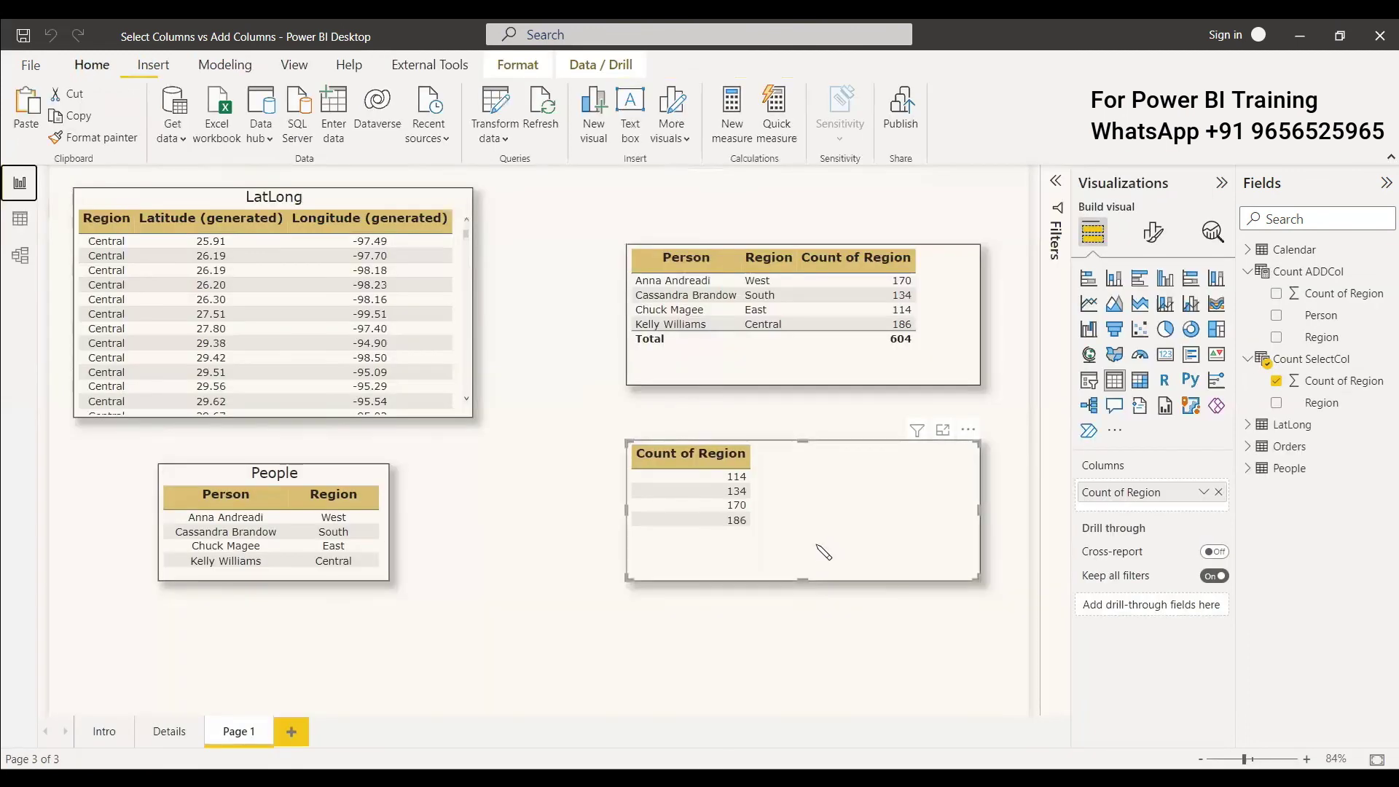
left_click(1276, 403)
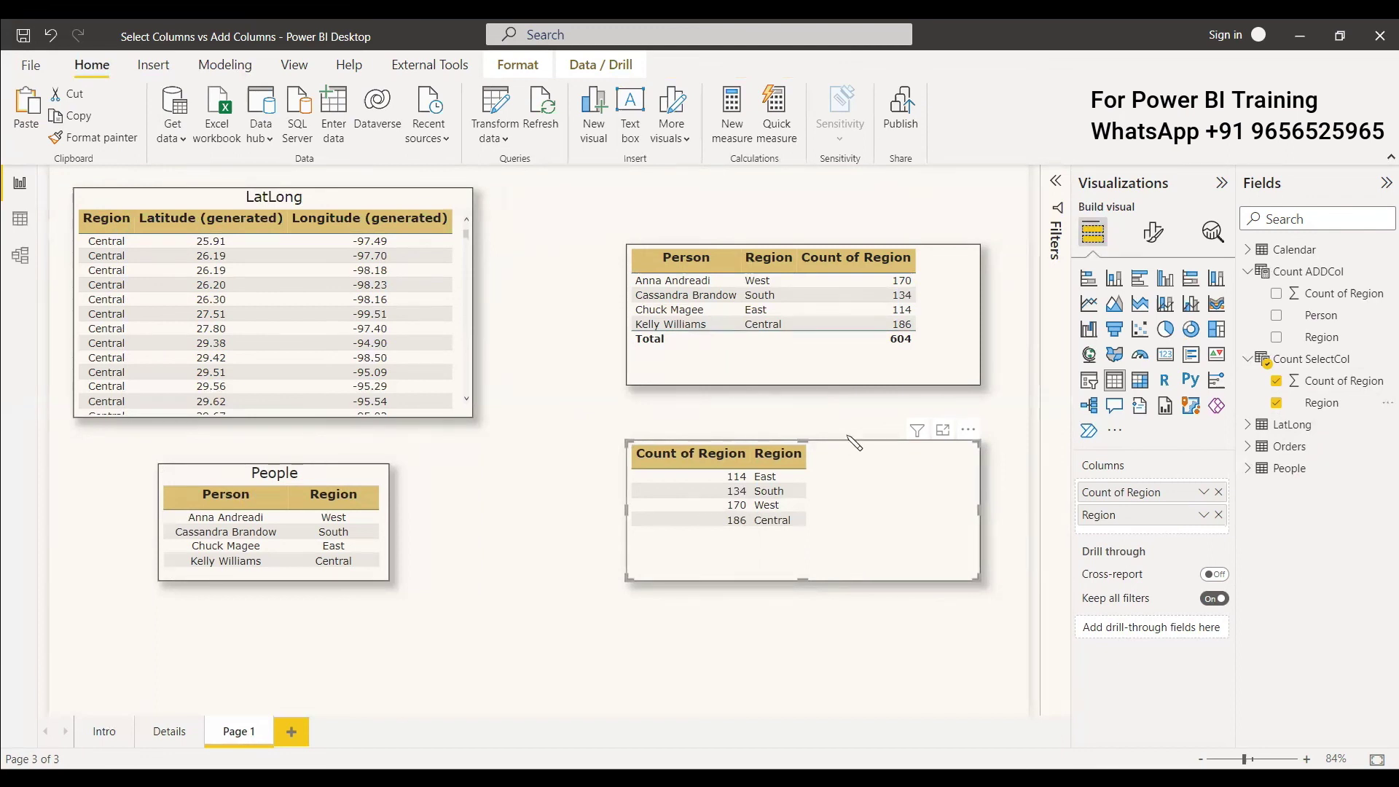
left_click(833, 380)
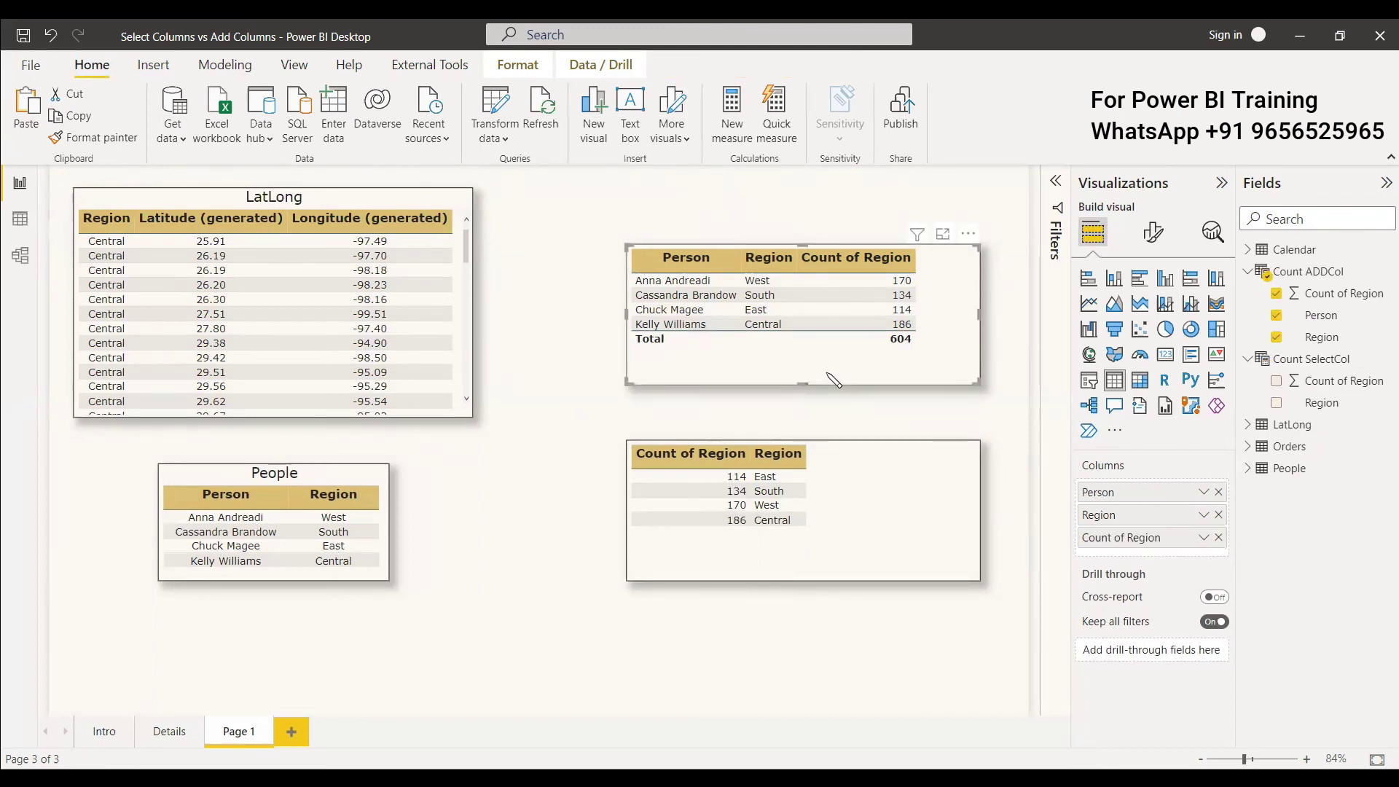